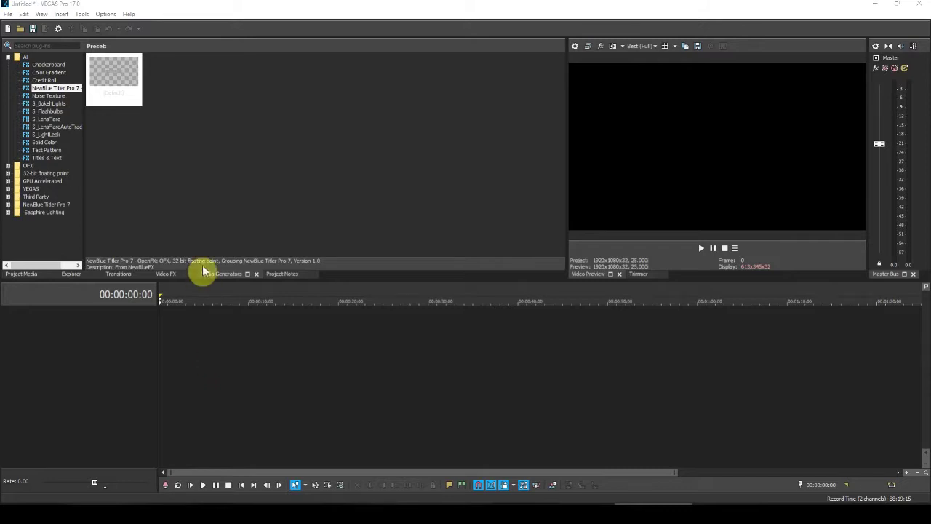
Step: Open the project "03 Ilam Park and Dovedale VP17 B3 V14.veg" from the 03 Ilam Park and Dovedale b folder
left_click(21, 31)
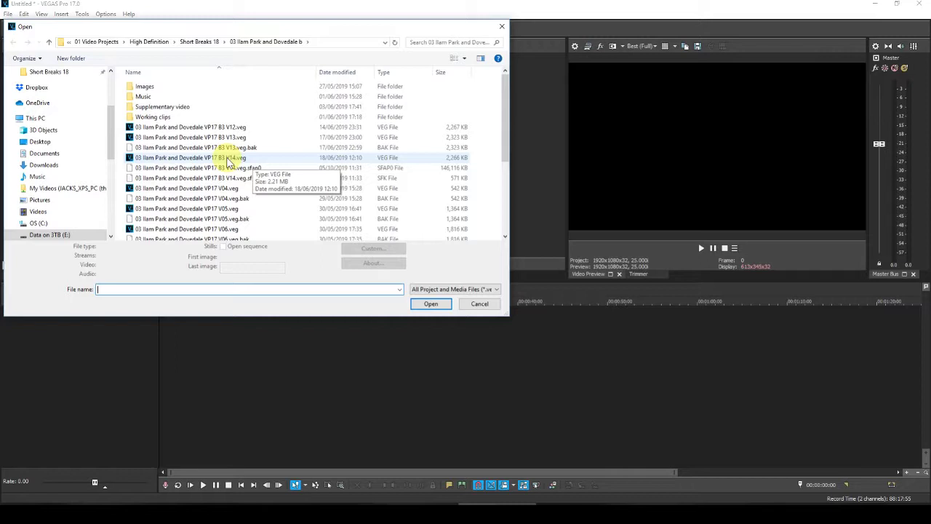
left_click(227, 159)
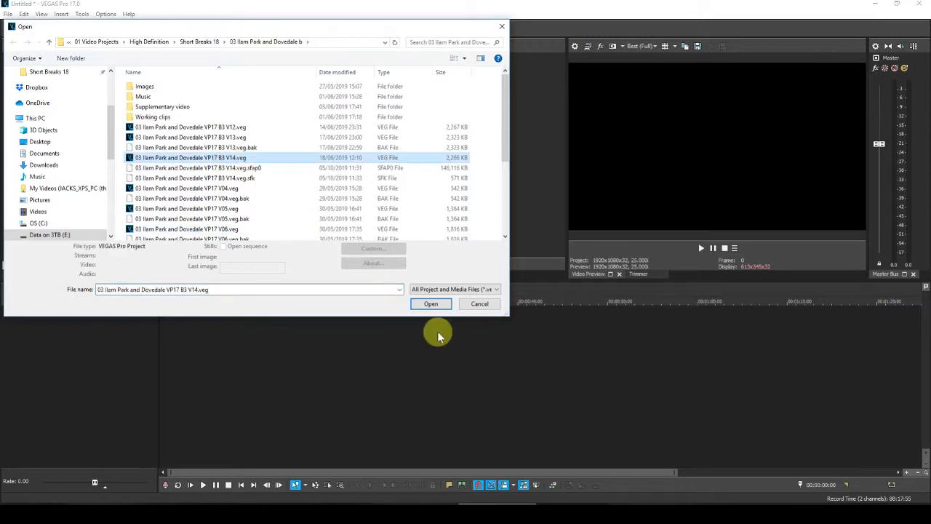
left_click(432, 305)
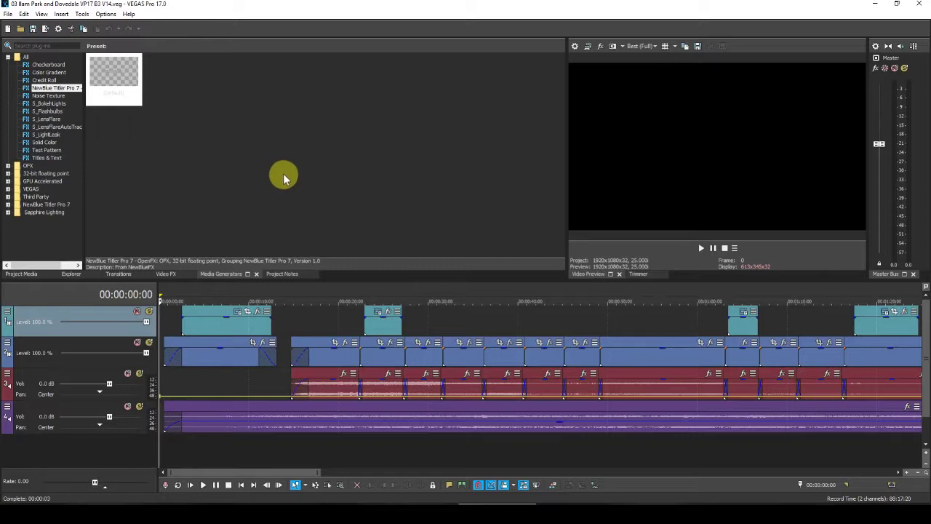
Step: Save the project as a new version named "03 Ilam Park and Dovedale VP17 B3 V15 TP7"
left_click(7, 14)
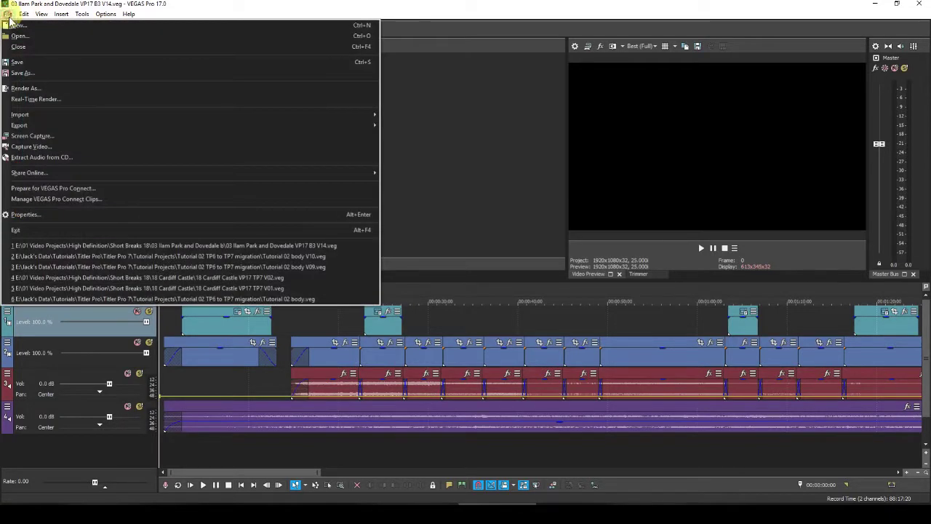
left_click(25, 66)
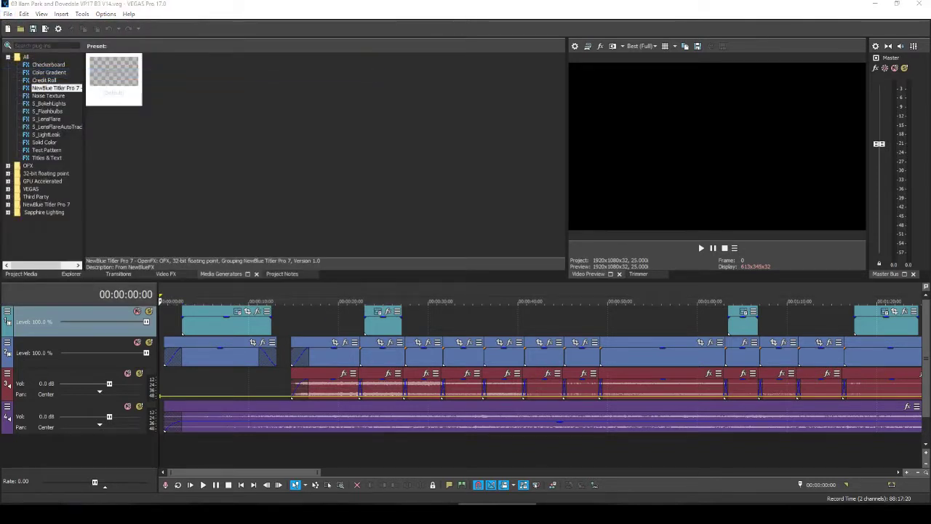
left_click_drag(245, 150, 305, 133)
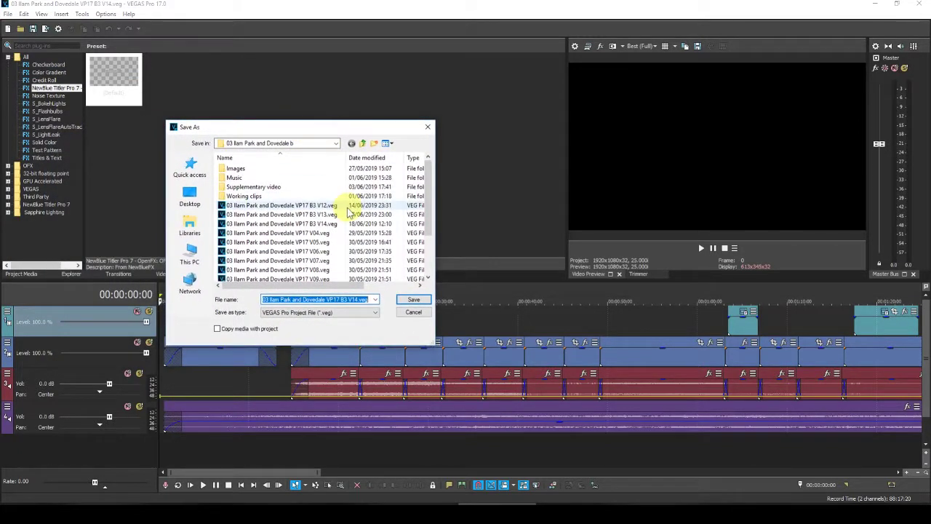
left_click(360, 299)
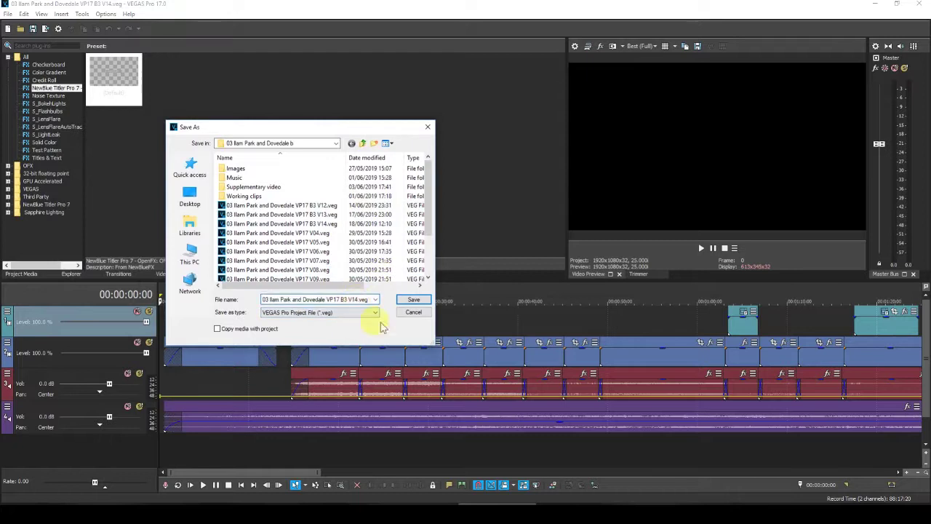
key("BackSpace")
type("5")
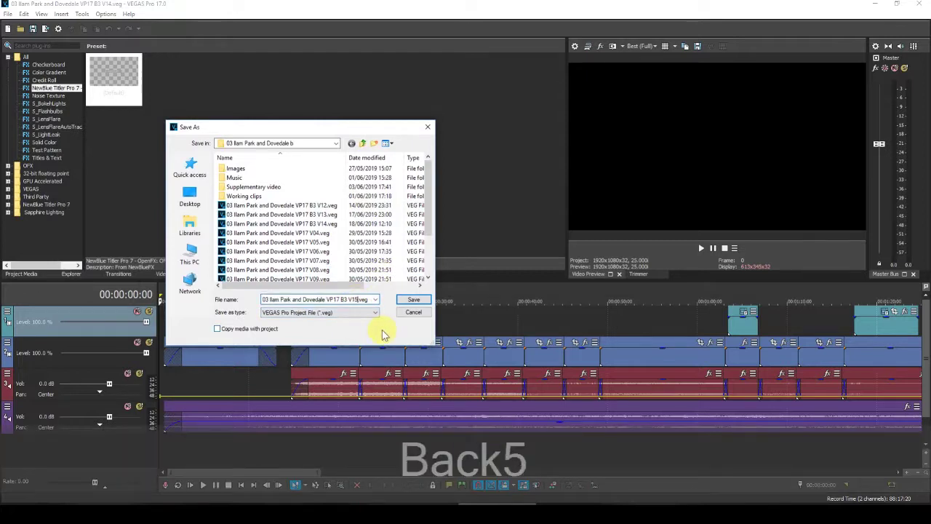
type(" TP")
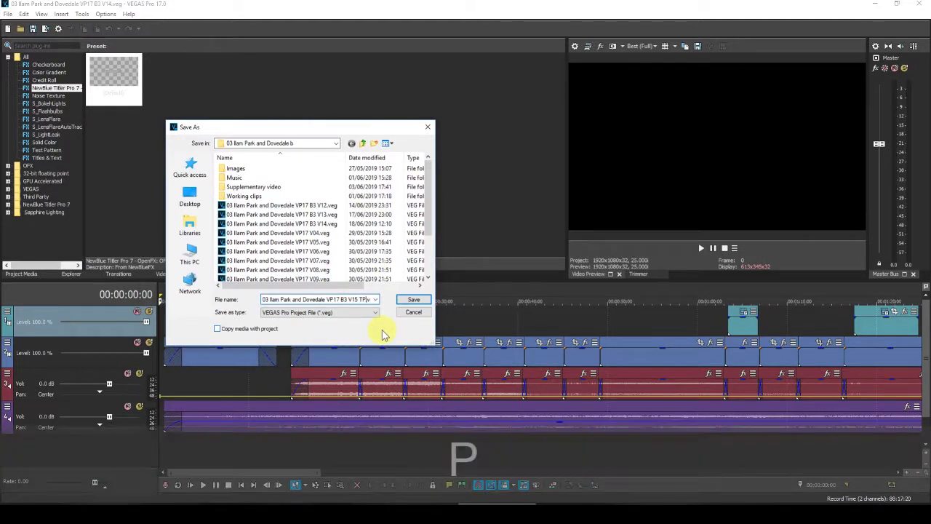
type("7")
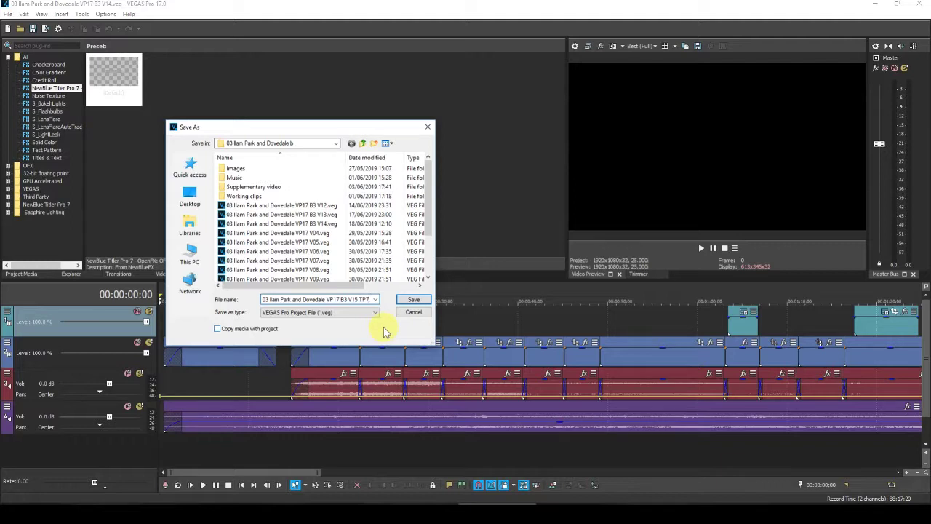
left_click(414, 301)
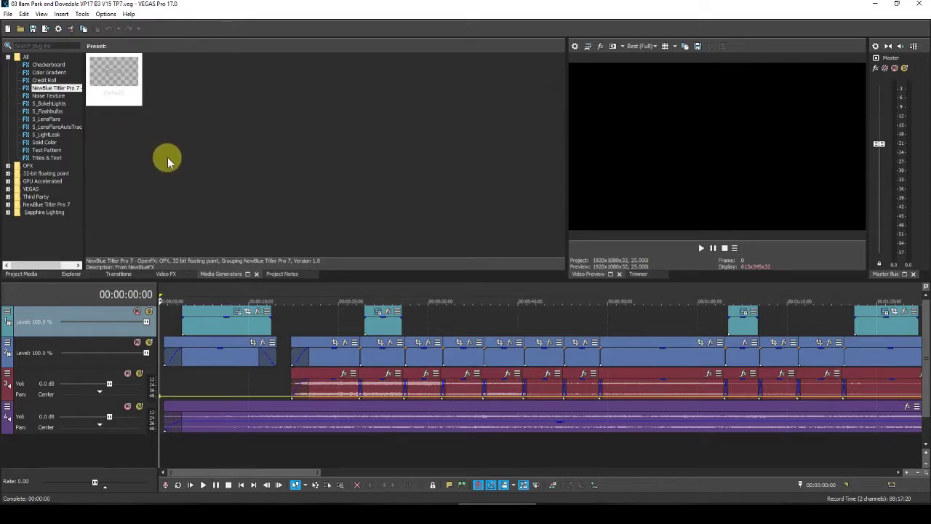
Step: Open the generated media of the first title event in NewBlue Titler Pro
left_click(238, 314)
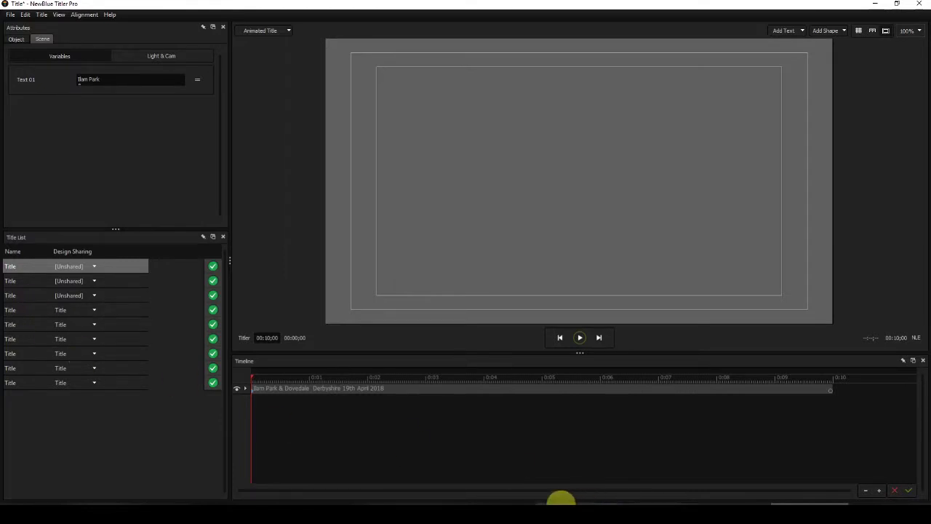
Step: Switch back to VEGAS Pro and preview the first four title events on the timeline, going through them twice
left_click(502, 502)
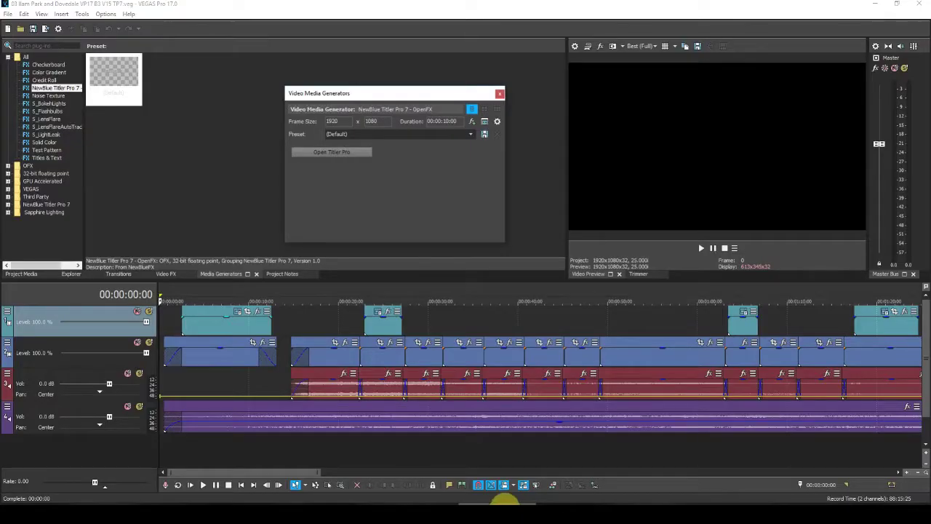
left_click(211, 295)
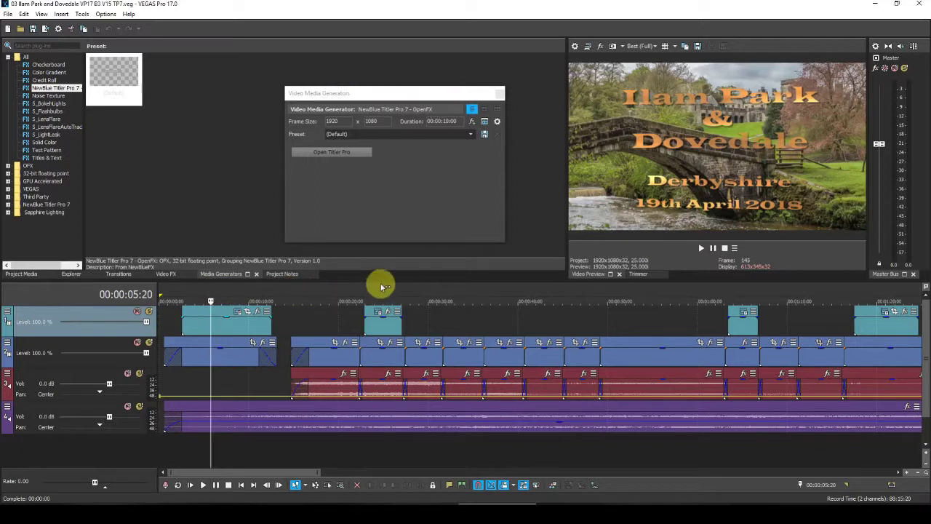
left_click(383, 291)
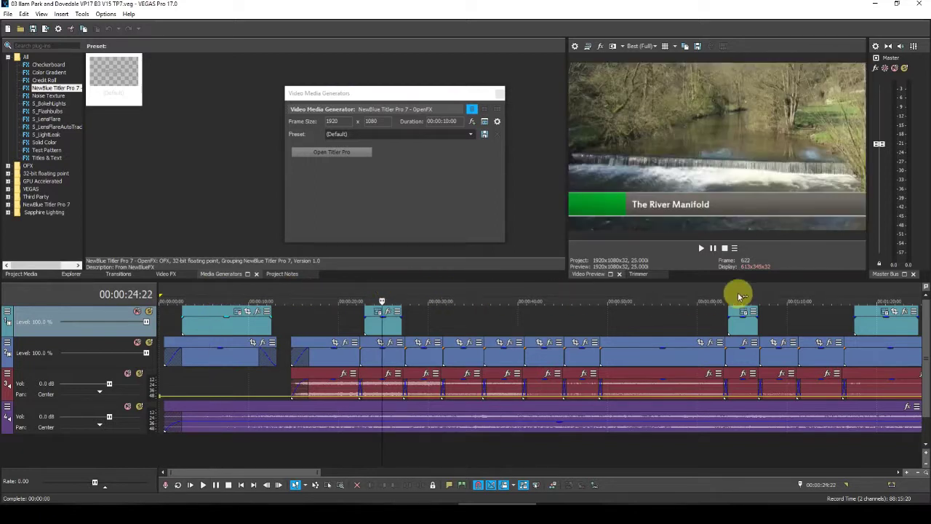
left_click(742, 293)
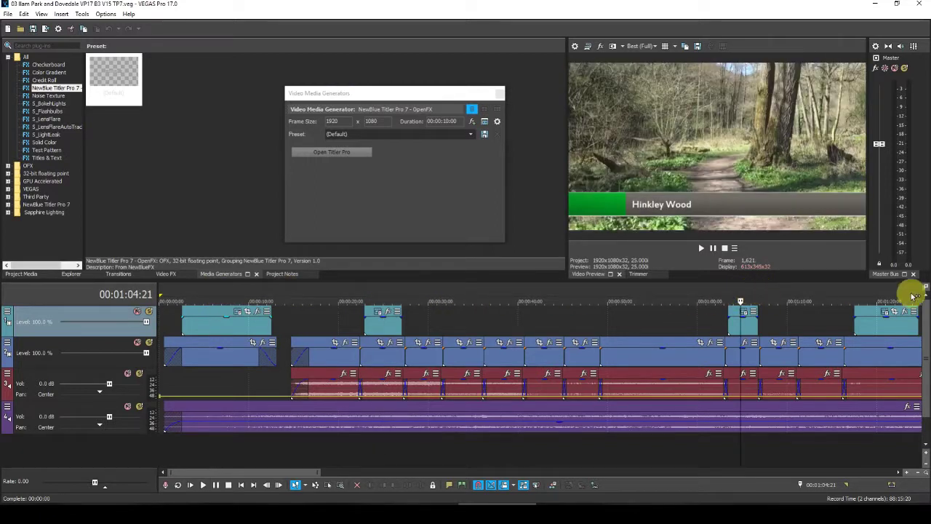
left_click(884, 293)
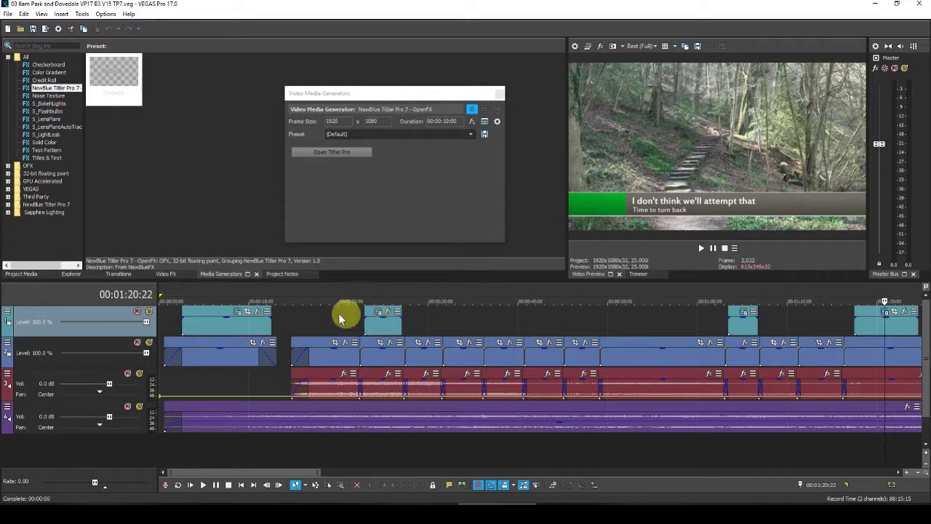
left_click(222, 295)
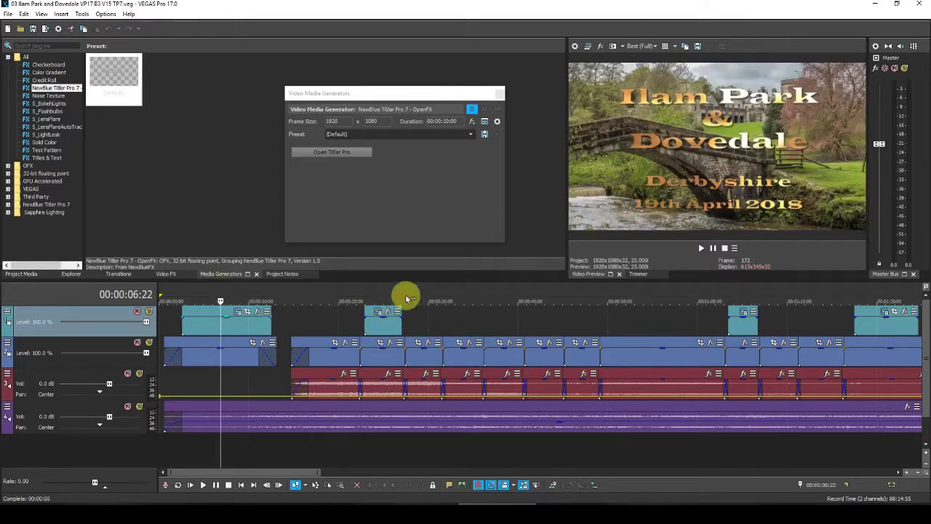
left_click(385, 294)
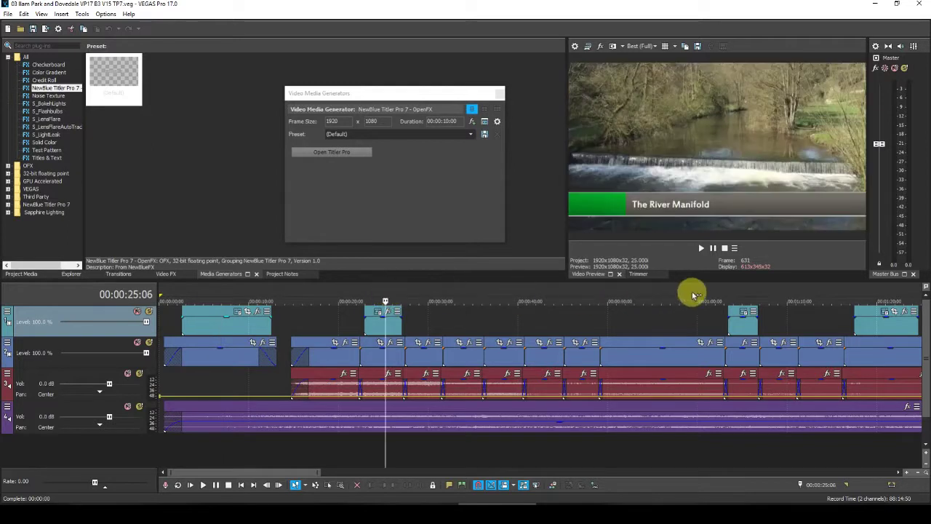
left_click(744, 295)
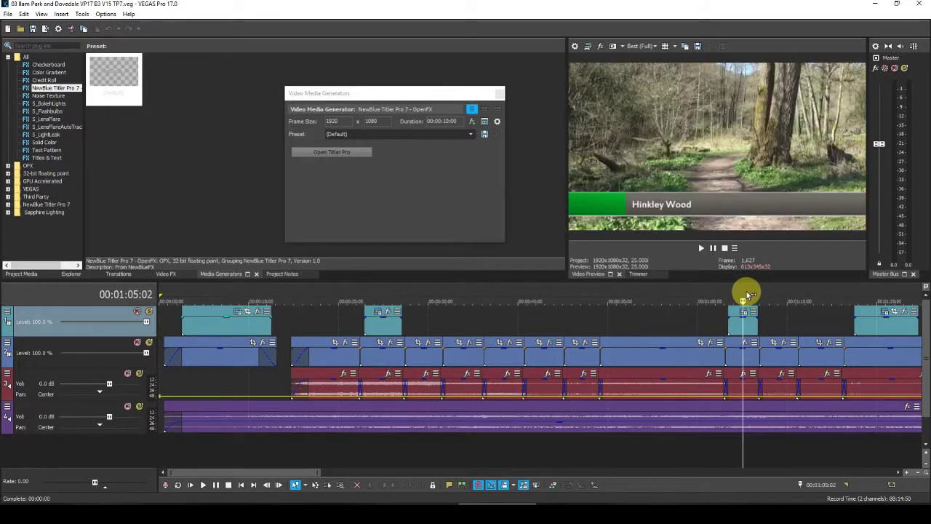
left_click(884, 299)
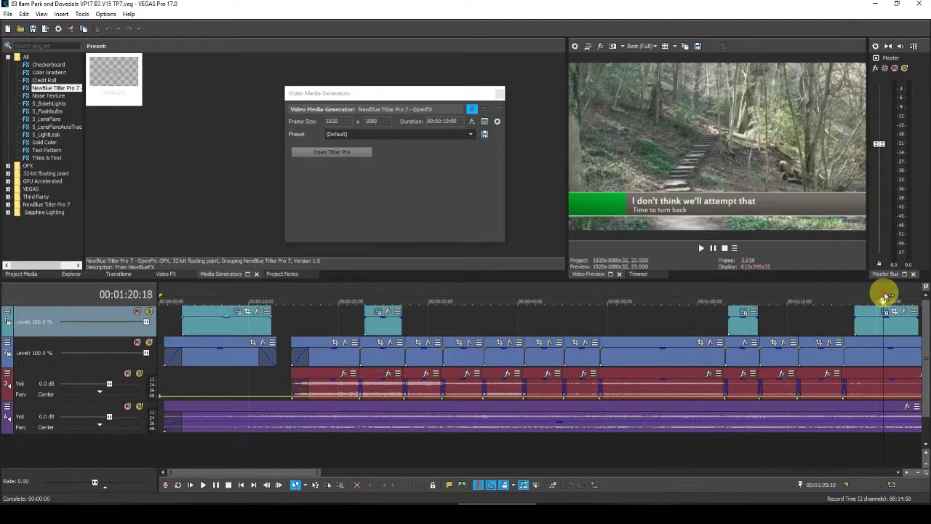
Step: Preview the title event at about 2:28 and examine the title events across the whole timeline
left_click(900, 474)
left_click_drag(900, 474, 898, 472)
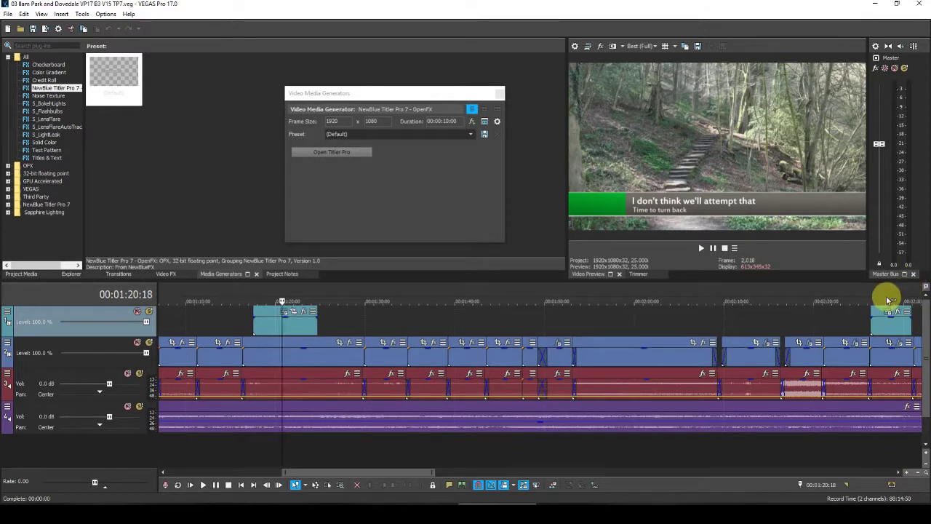
left_click(887, 293)
scroll(502, 331, "down", 5)
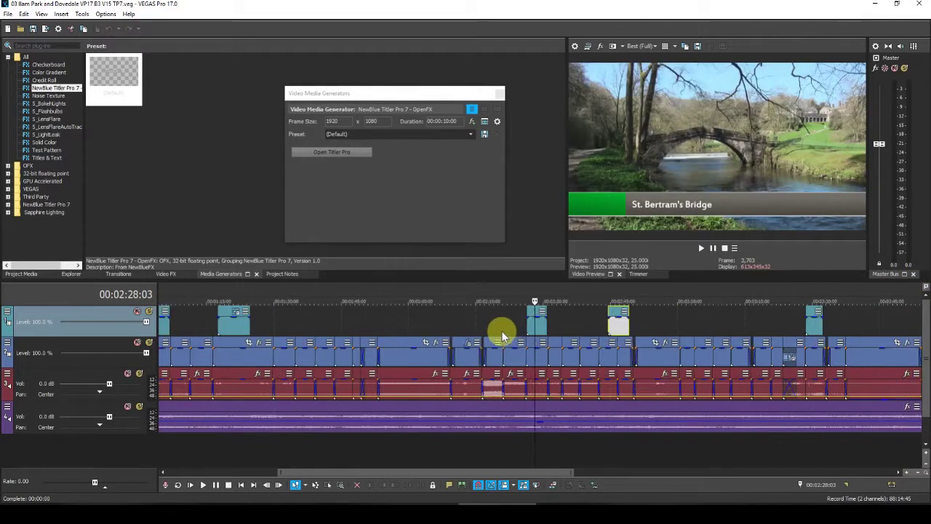
scroll(495, 329, "down", 1)
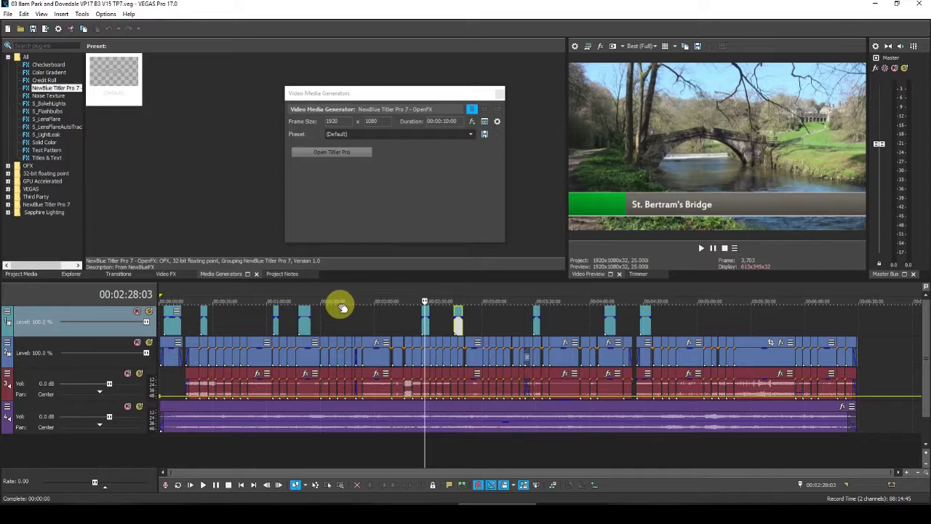
Step: Preview the opening title, and play the timeline around the fourth, sixth and eighth title events
left_click(171, 297)
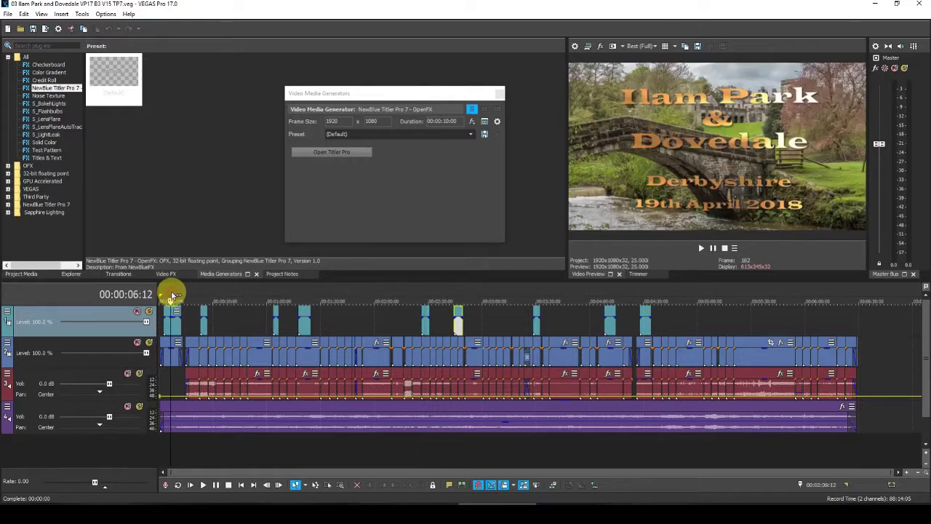
left_click(296, 300)
key("space")
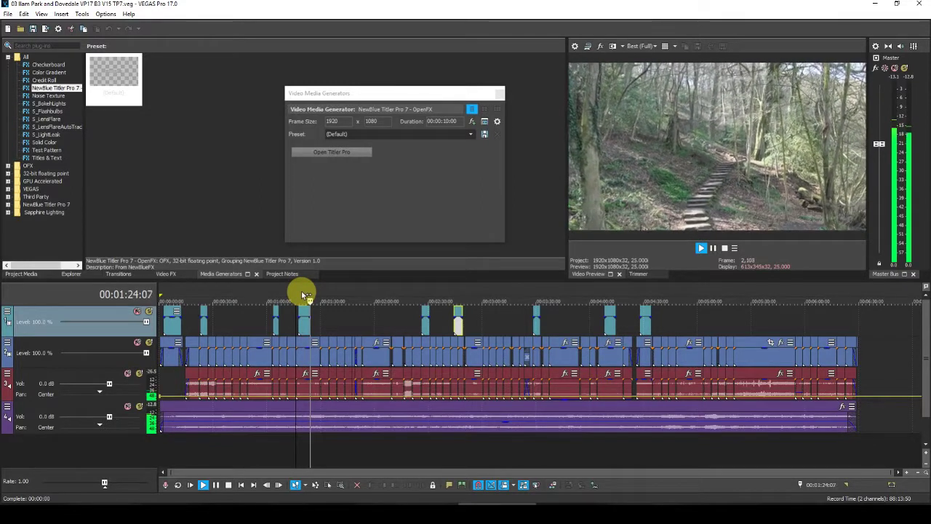
left_click(457, 290)
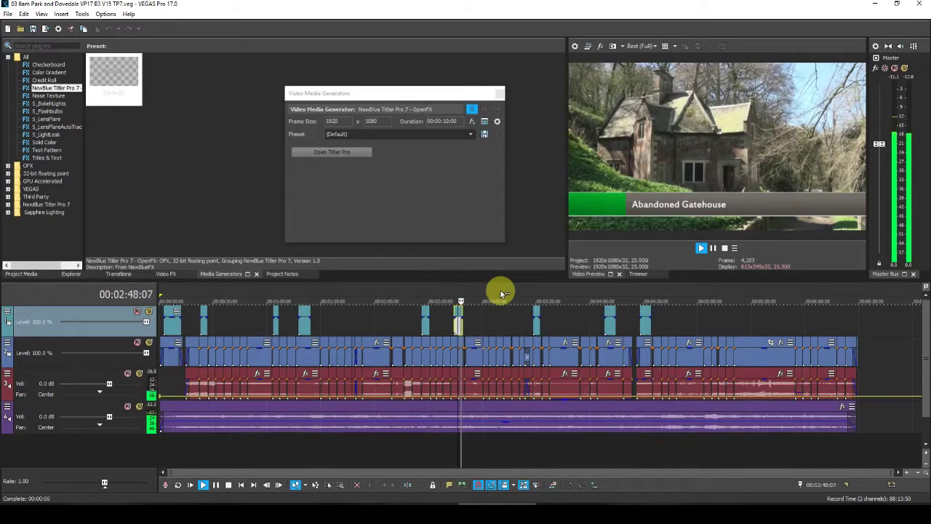
left_click(599, 293)
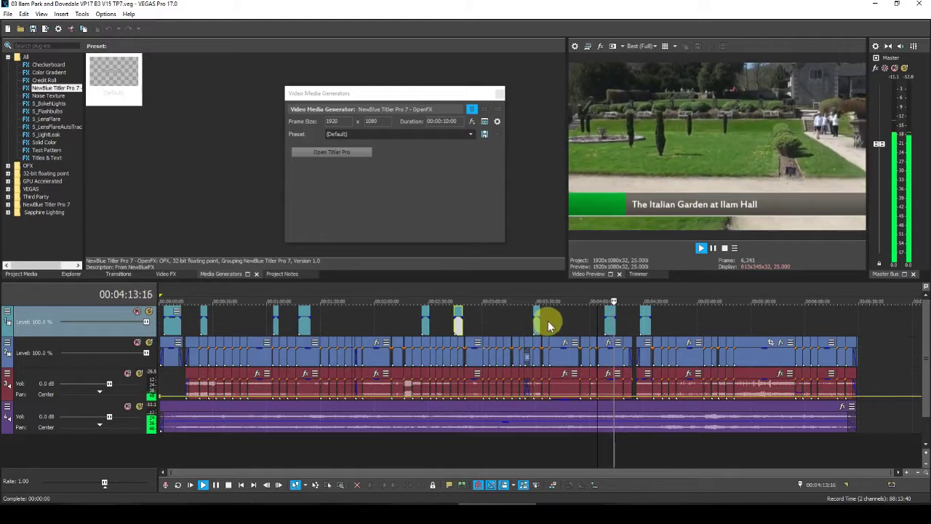
key("space")
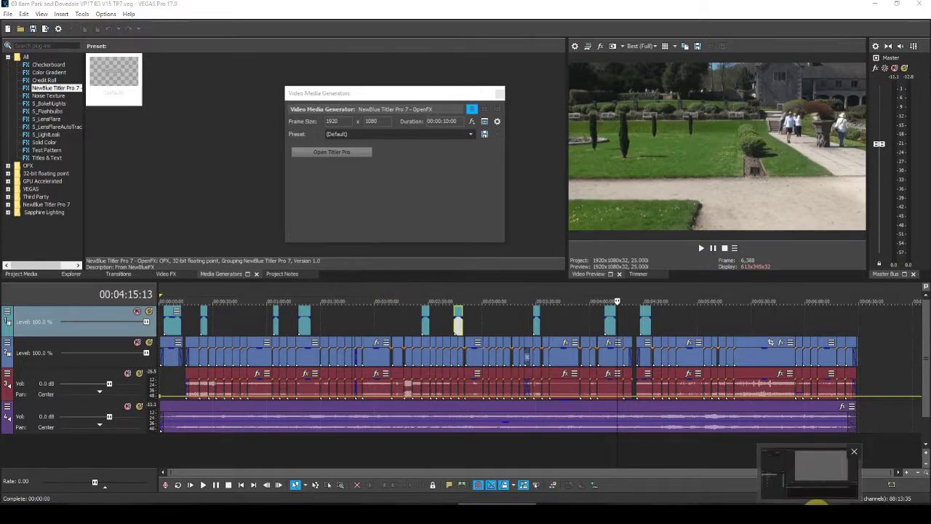
Step: Switch to NewBlue Titler Pro and preview the opening title at about 4:20 on its timeline
left_click(808, 465)
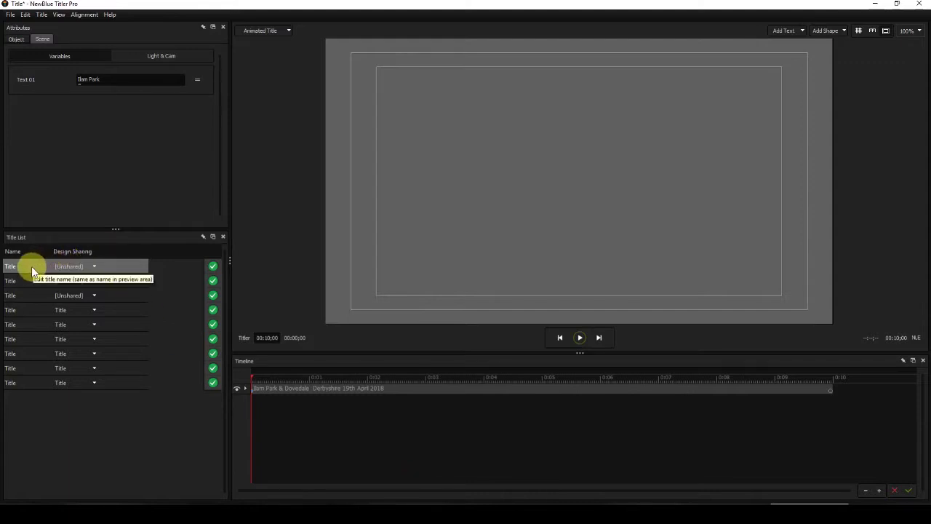
left_click(521, 378)
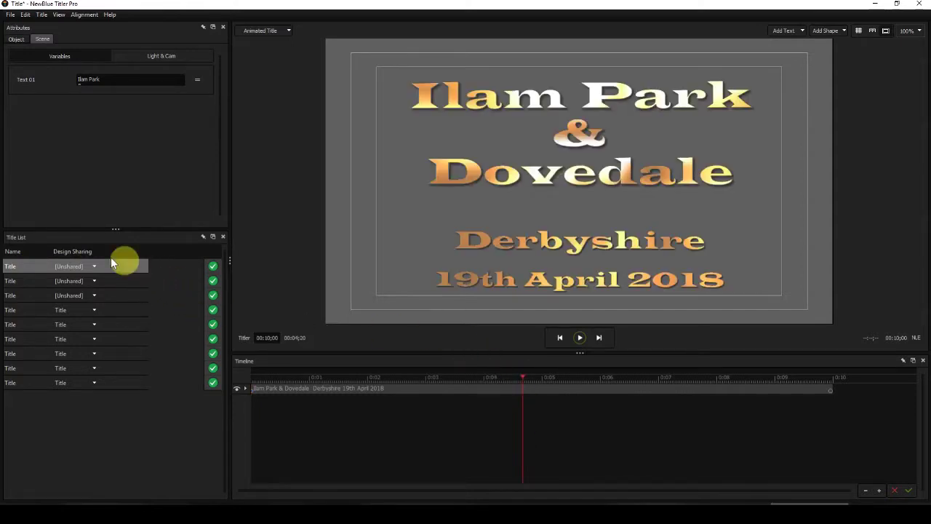
Step: Start saving the title project under a new name and create a "Titles" folder inside the video project's folder
left_click(11, 14)
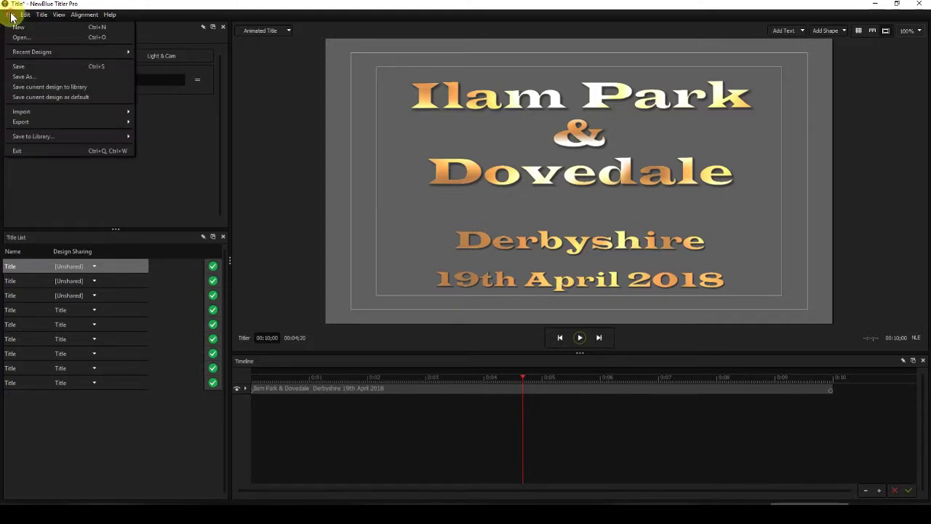
left_click(24, 78)
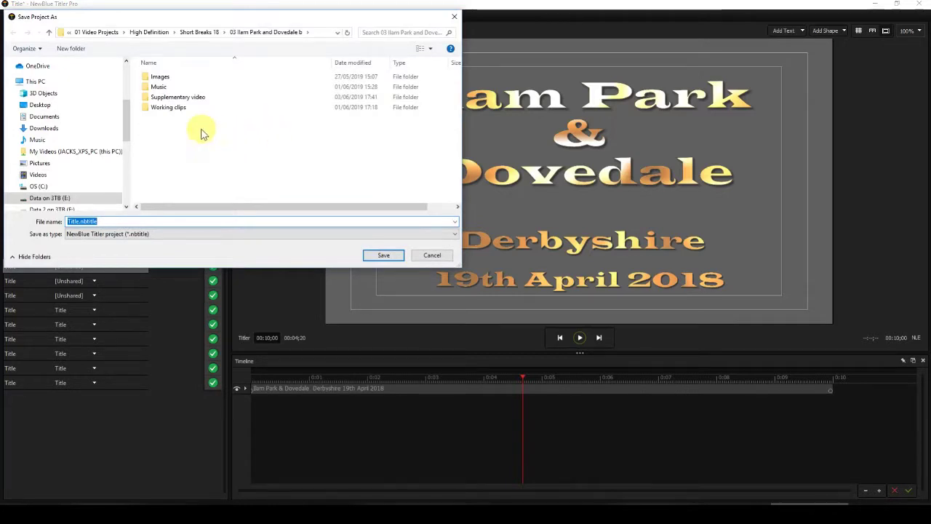
left_click(70, 48)
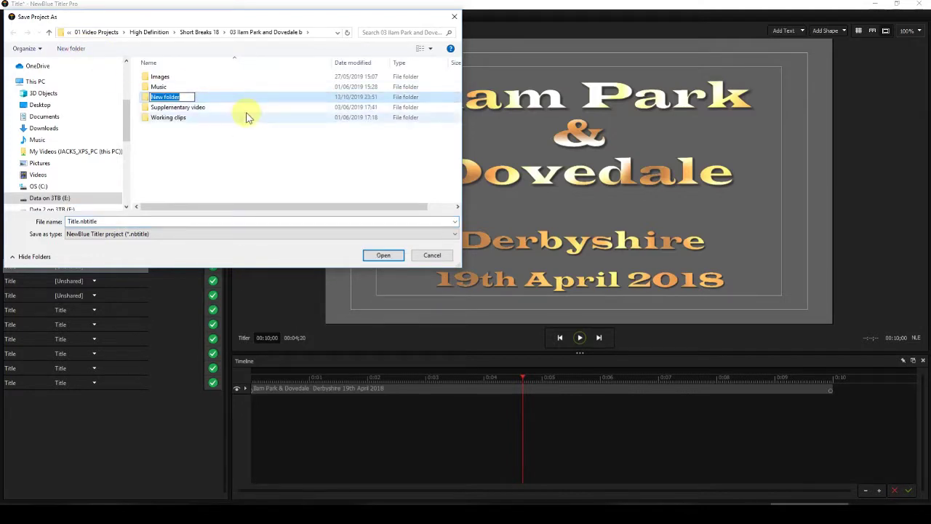
type("Titles")
key("Return")
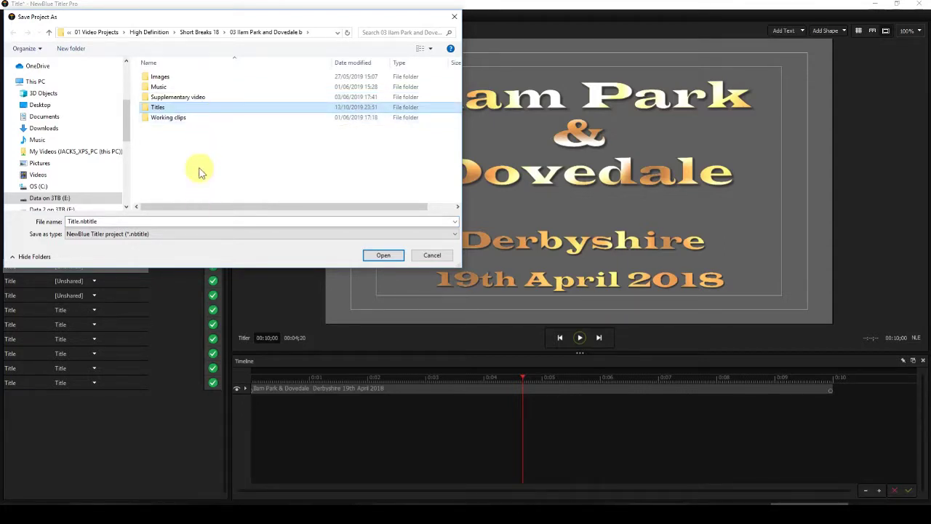
Step: Save the opening title in the new "Titles" folder under the name "Main Title"
double_click(176, 109)
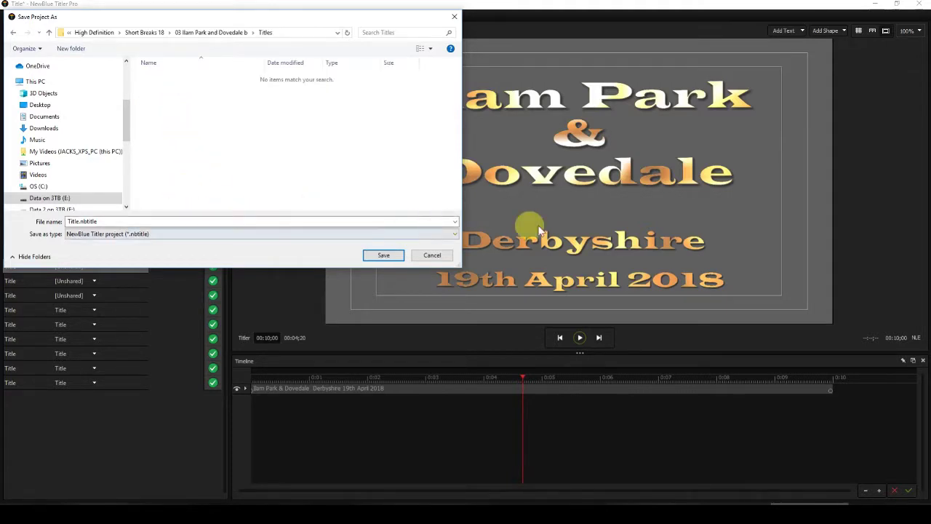
double_click(69, 221)
left_click(69, 221)
type("Main")
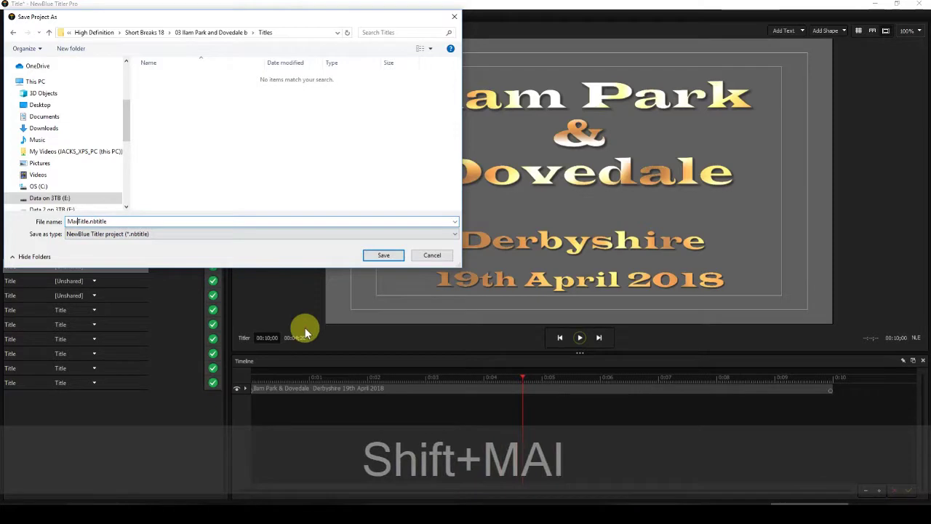
key("Return")
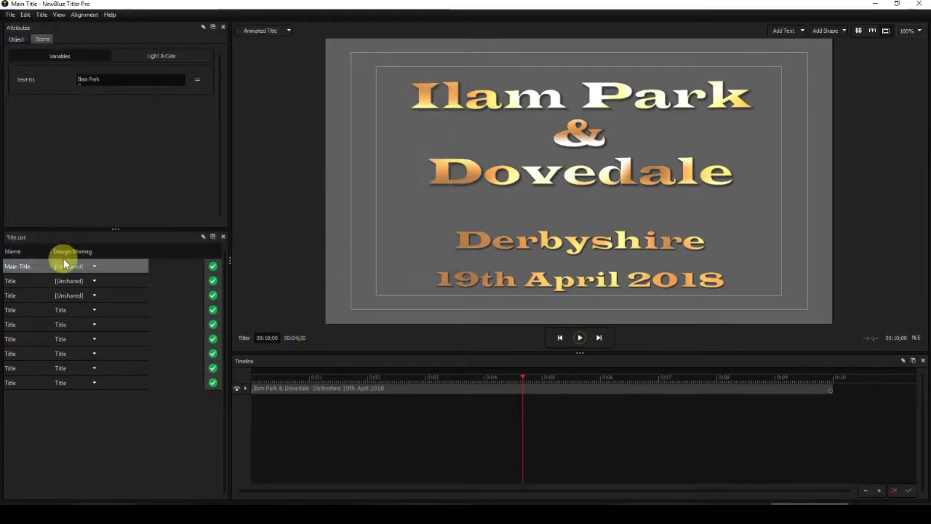
Step: View the second title in the list, and save "The River Manifold" title in the Titles folder as "LThrd 01nbtitle"
left_click(36, 284)
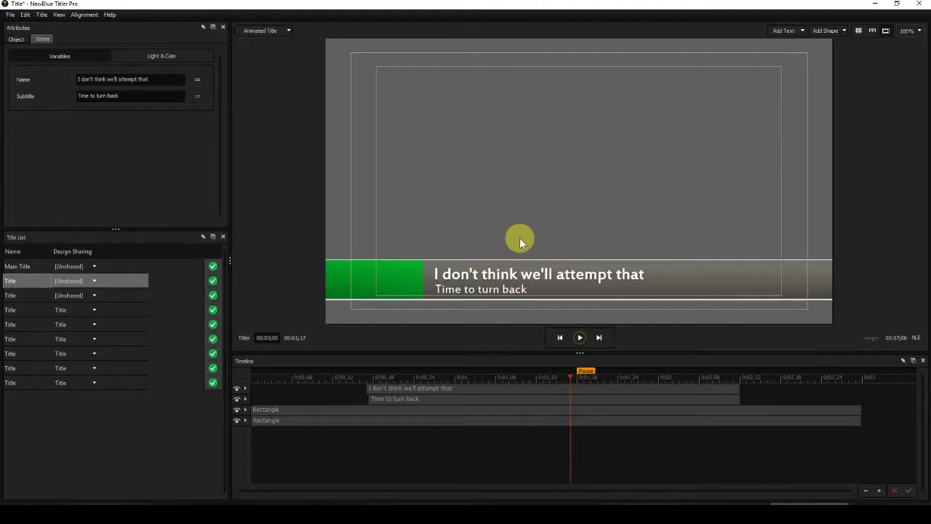
left_click(24, 297)
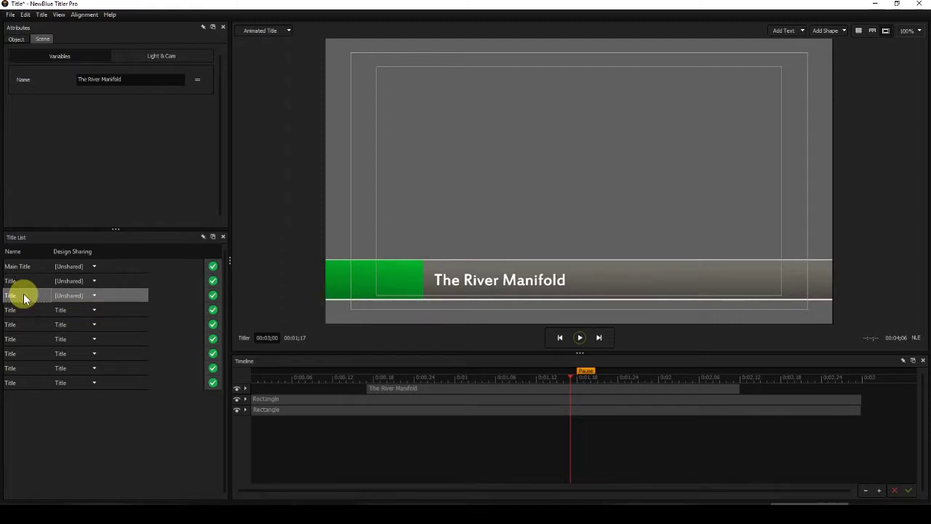
left_click(9, 16)
left_click(24, 79)
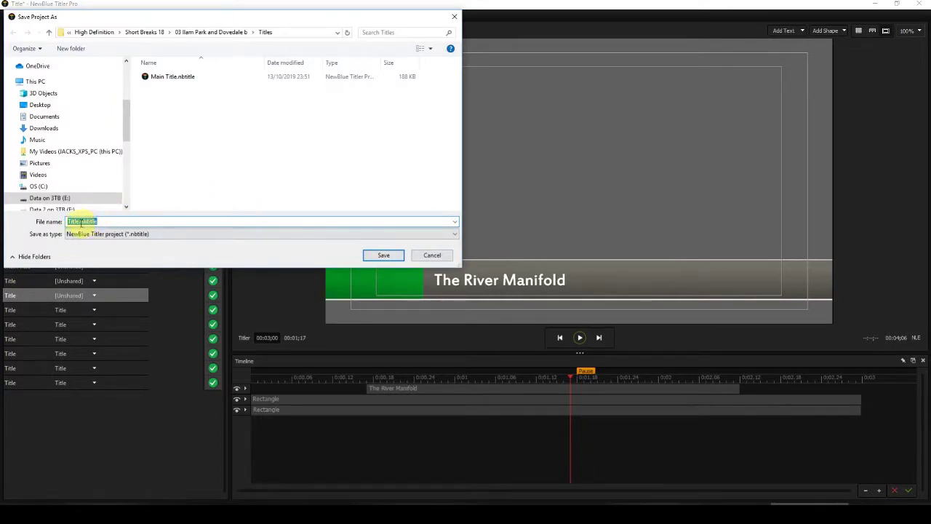
left_click_drag(79, 222, 64, 222)
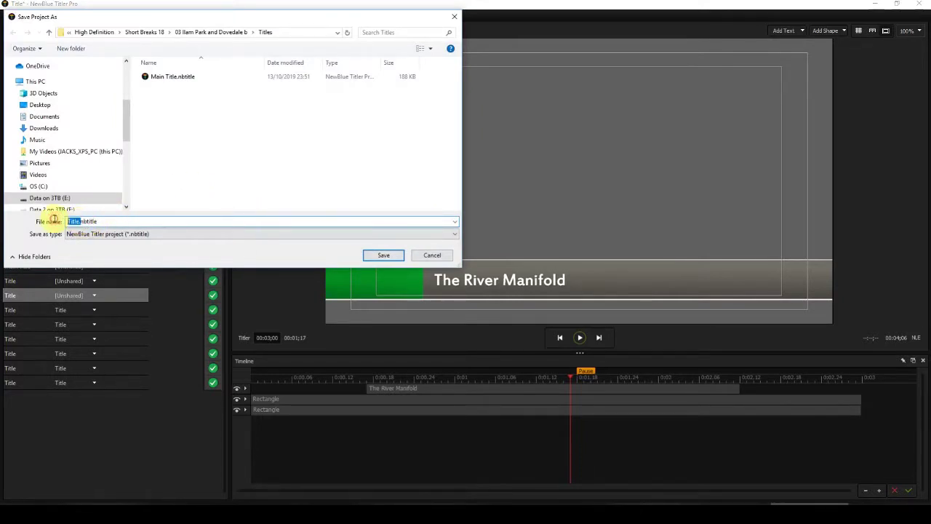
type("LTH")
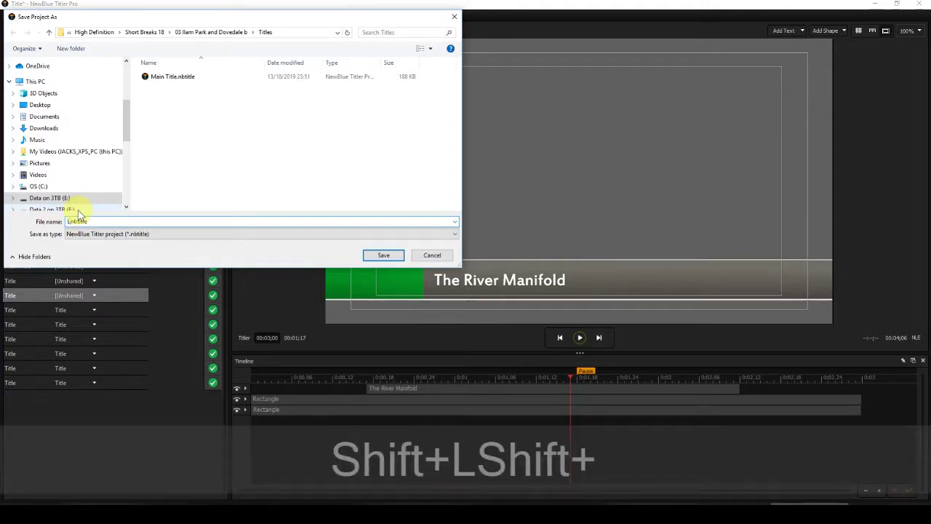
type("RD 01")
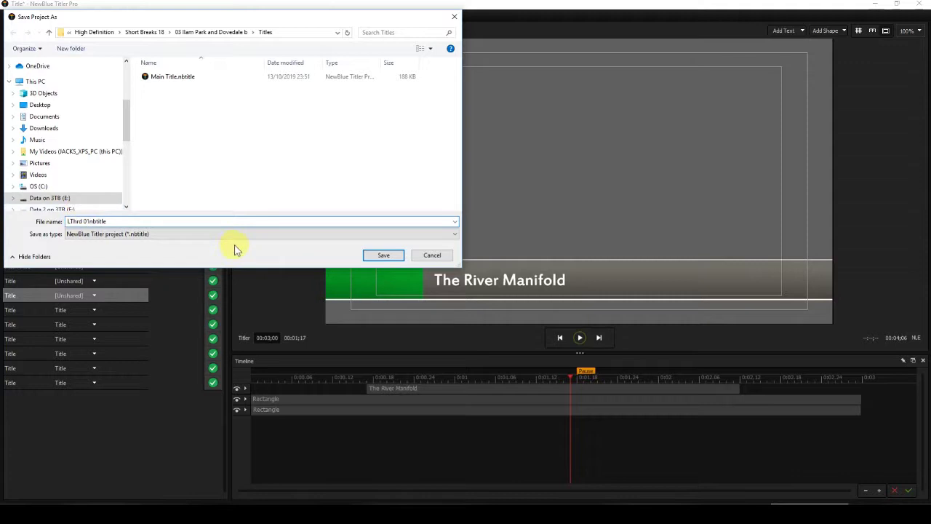
left_click(380, 256)
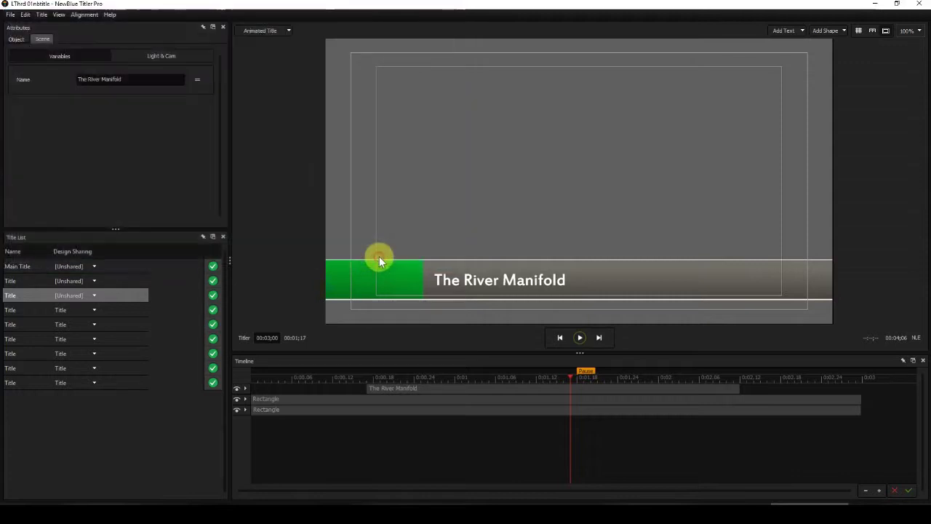
Step: Save the "Hinkley Wood" title in the Titles folder as "LThrd 02", adapting the name of the previously saved lower third
left_click(16, 311)
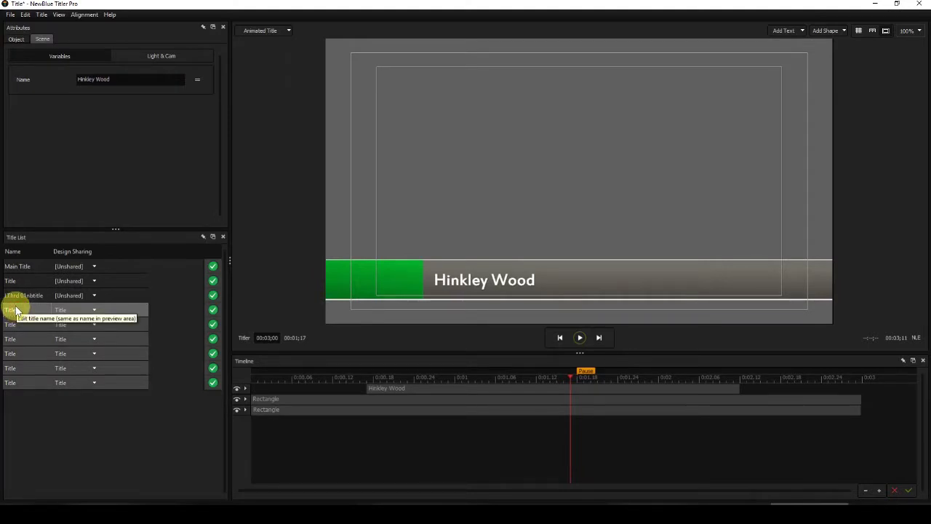
left_click(11, 15)
left_click(18, 75)
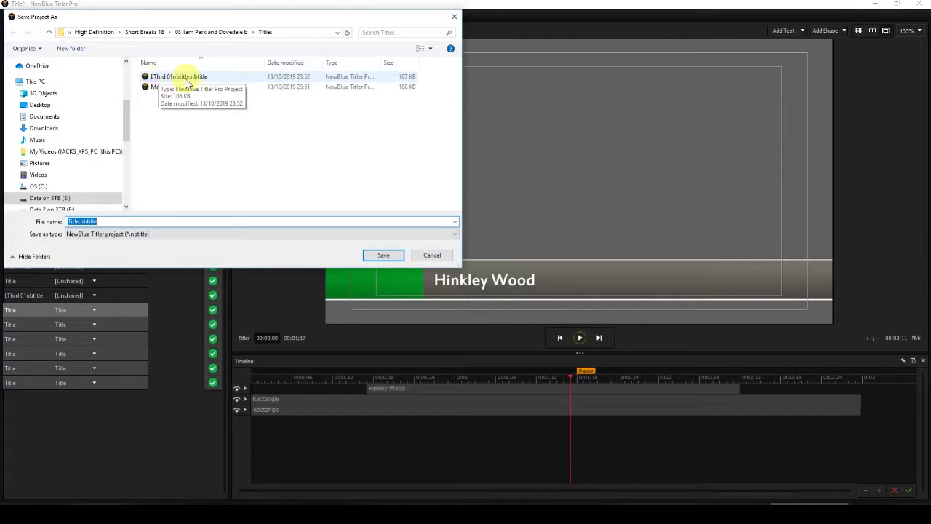
left_click(183, 78)
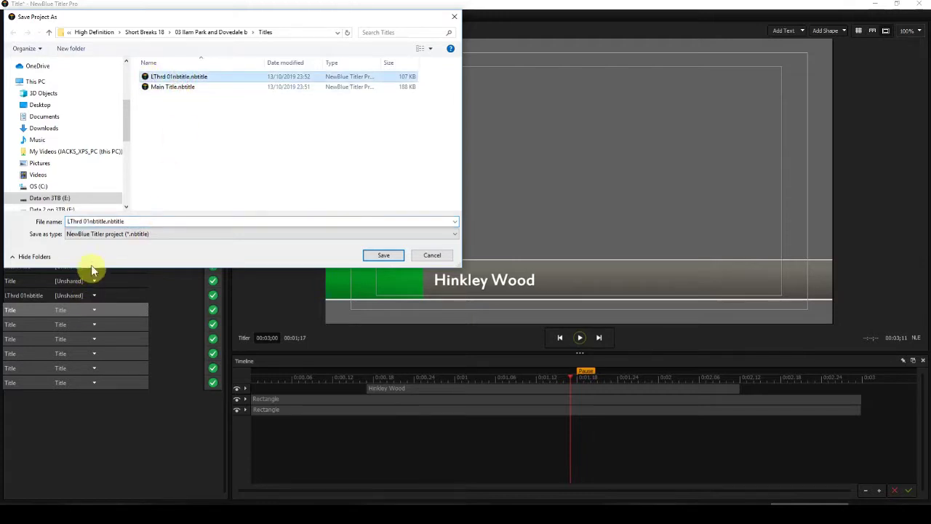
left_click(104, 221)
left_click(104, 221)
key("Right")
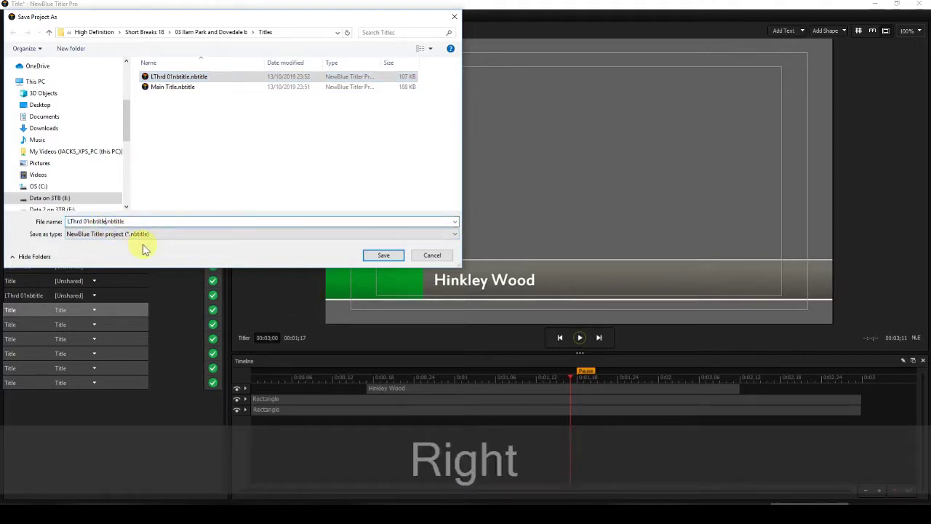
key("BackSpace")
key("BackSpace")
key("BackSpace")
key("BackSpace")
key("BackSpace")
key("BackSpace")
key("BackSpace")
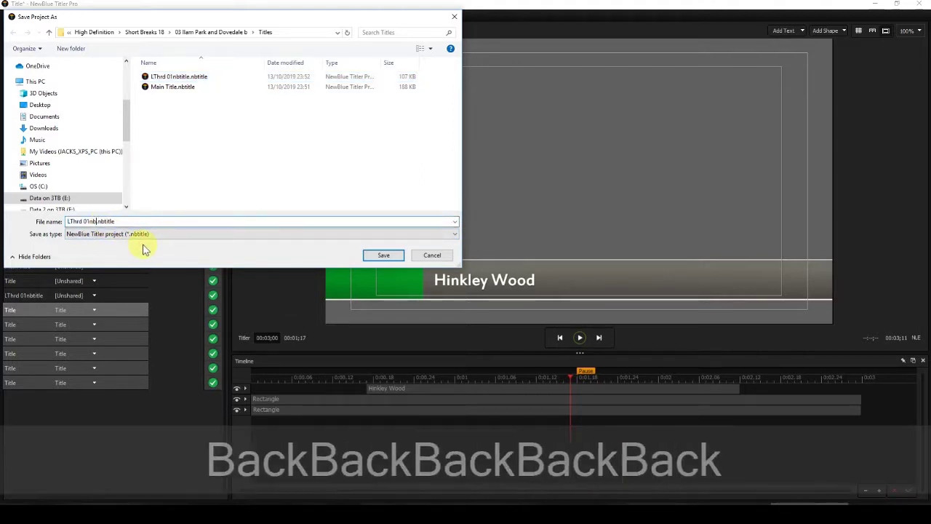
key("BackSpace")
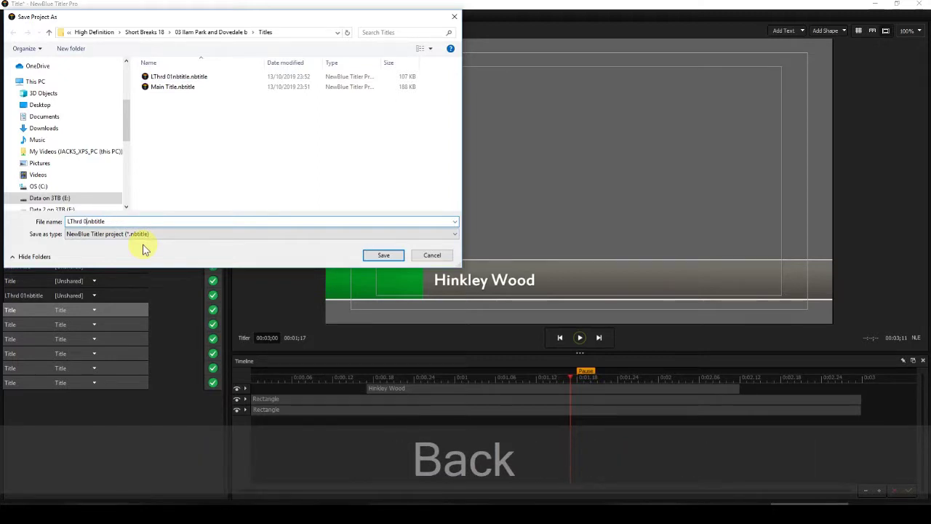
type("2")
key("Return")
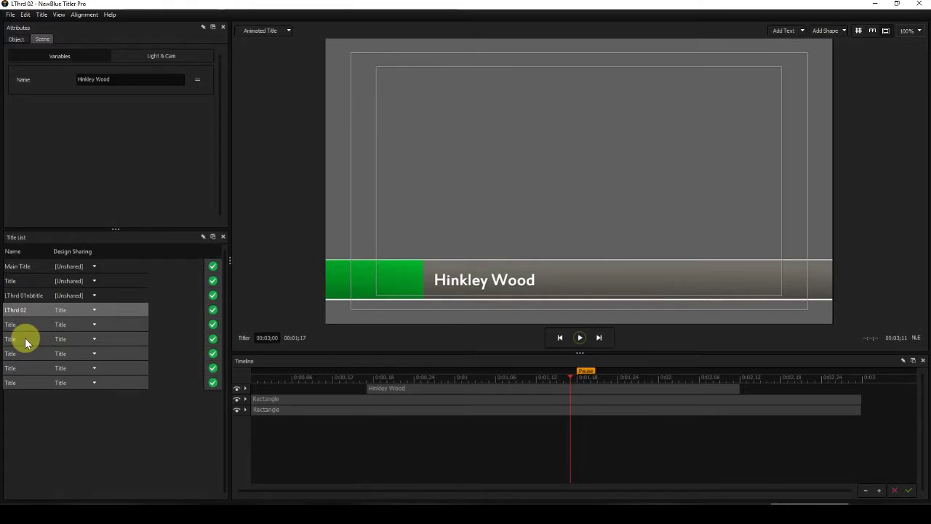
Step: Save the "I don't think we'll attempt that" title in the Titles folder as "LThrd 03"
left_click(25, 327)
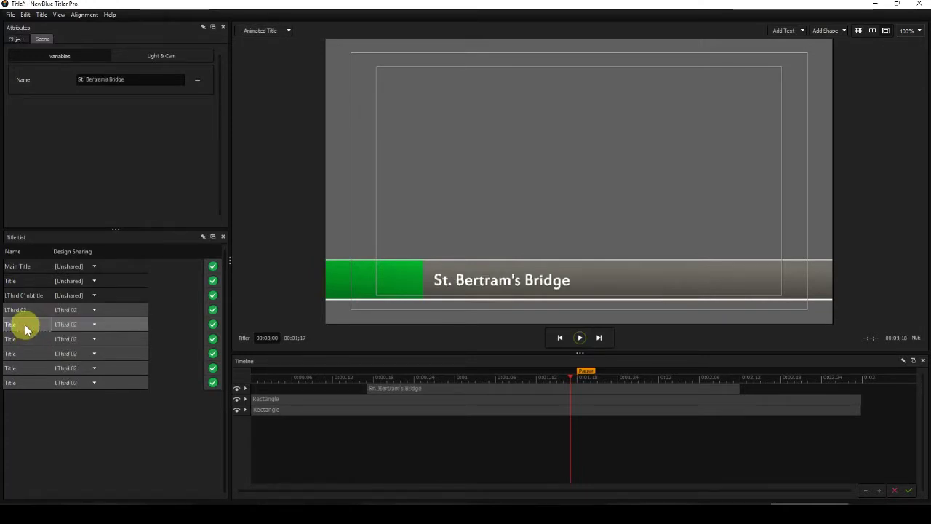
left_click(27, 286)
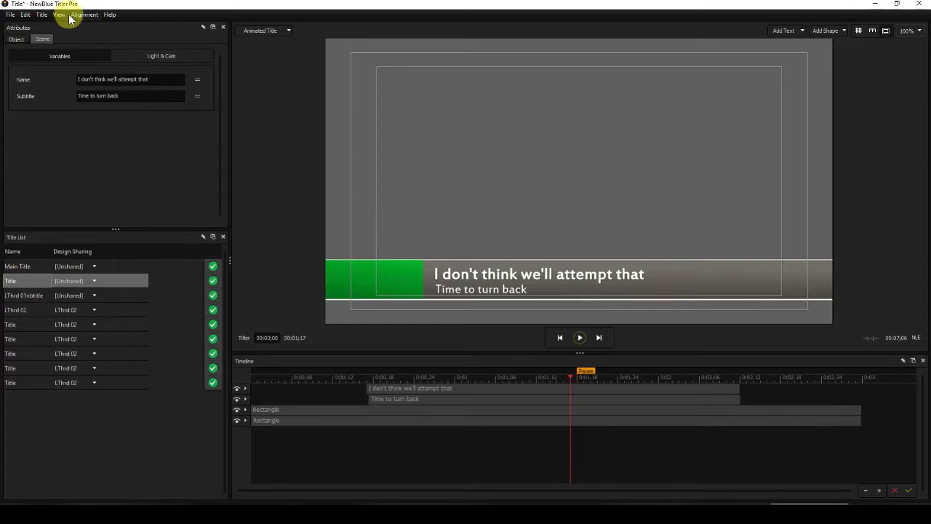
left_click(11, 16)
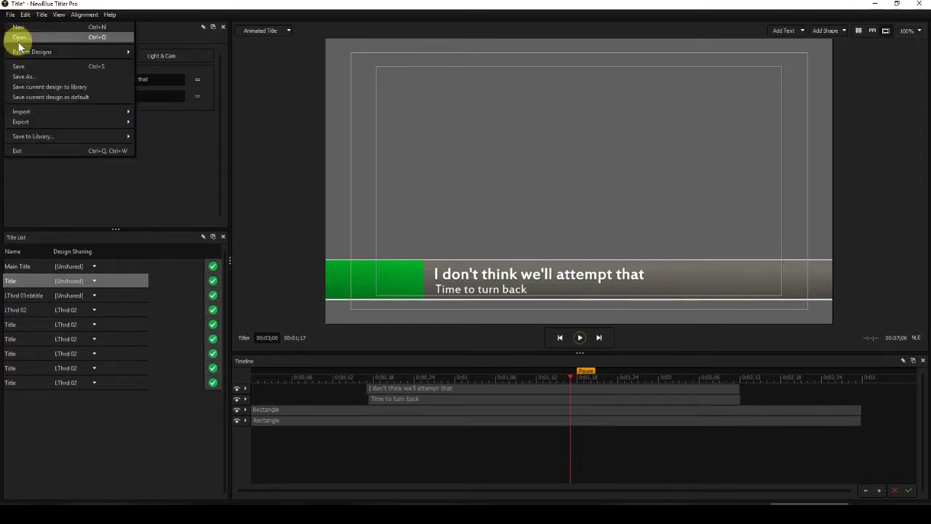
left_click(22, 76)
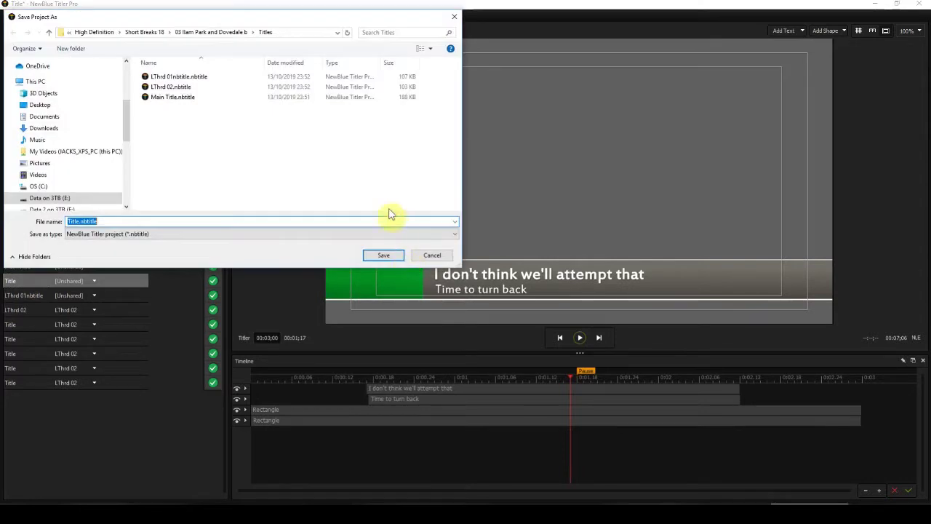
left_click(174, 87)
left_click(131, 223)
double_click(89, 222)
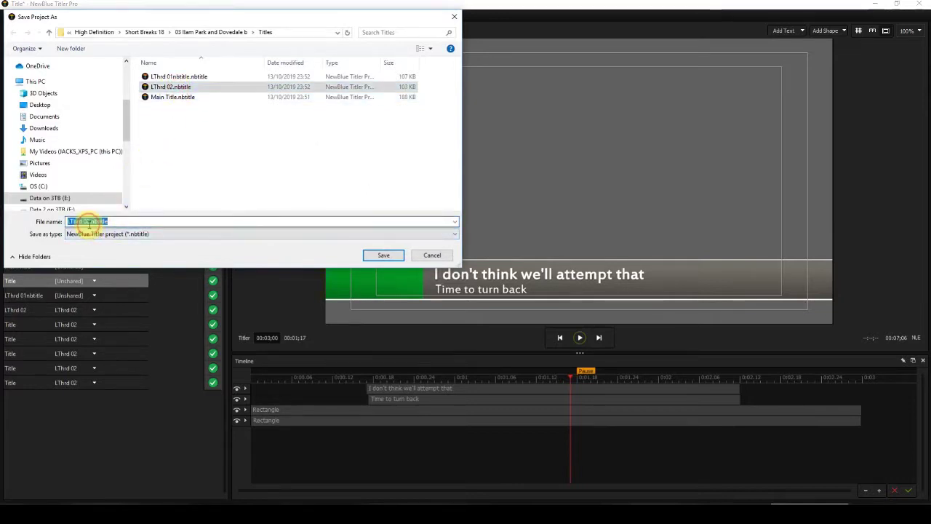
left_click(90, 222)
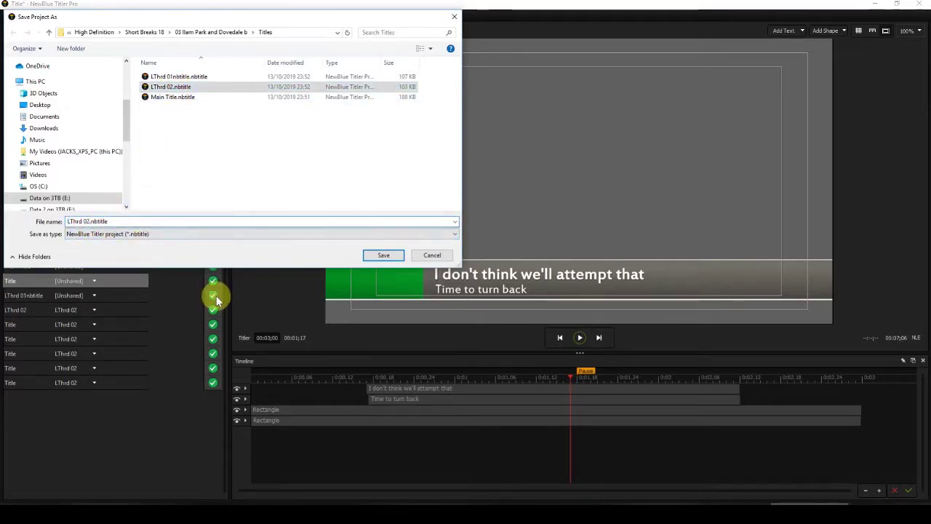
key("BackSpace")
type("3")
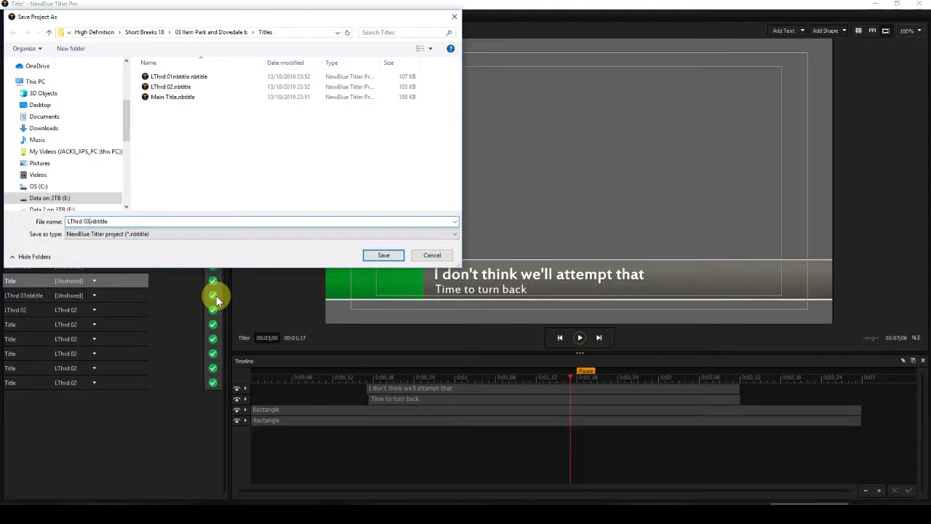
key("Return")
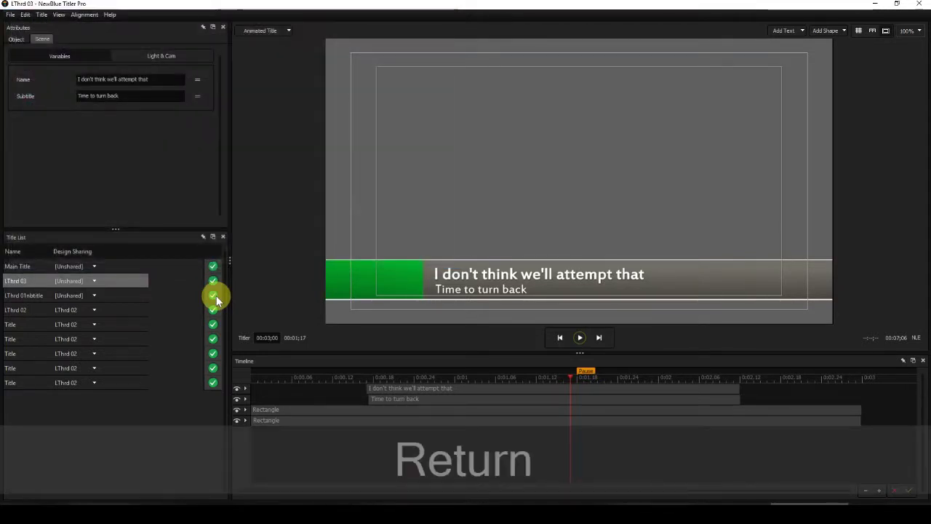
Step: Save the "St. Bertram's Bridge" title in the Titles folder as "LThrd 04"
left_click(14, 326)
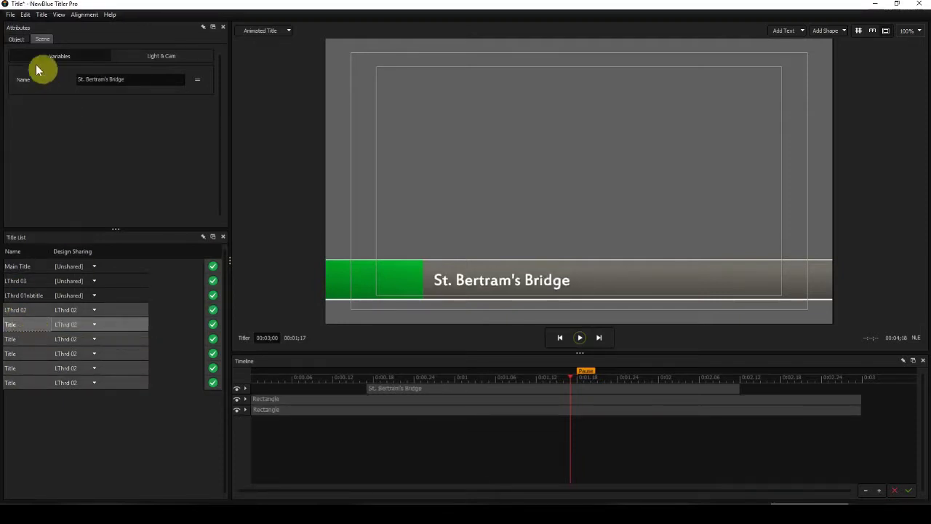
left_click(10, 15)
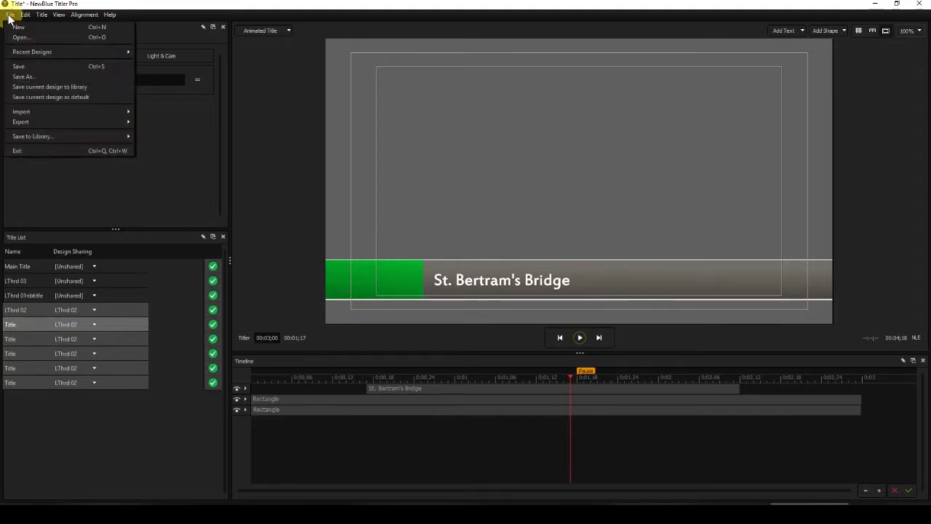
left_click(32, 76)
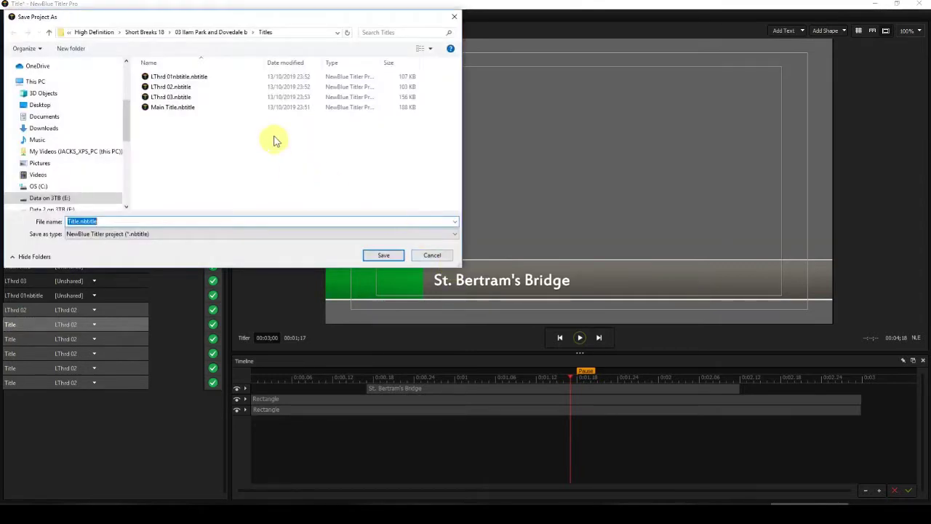
left_click(178, 86)
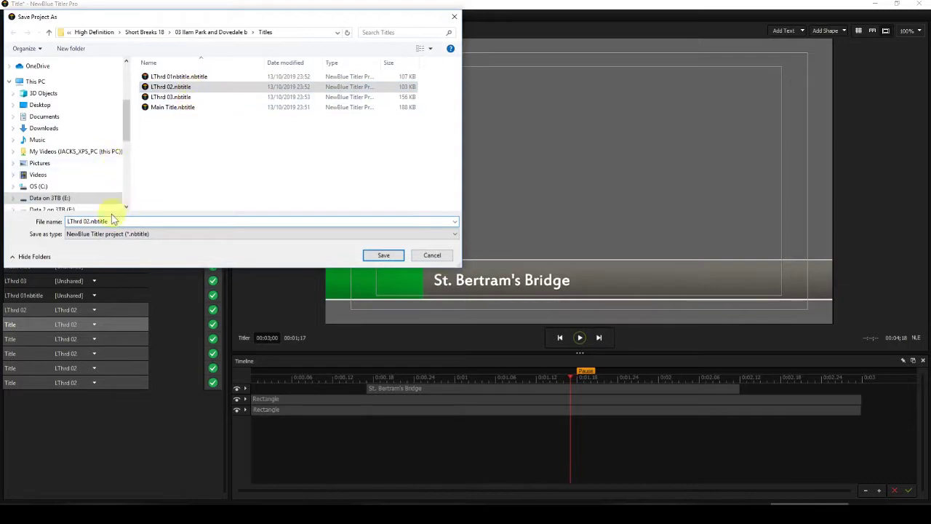
left_click(89, 221)
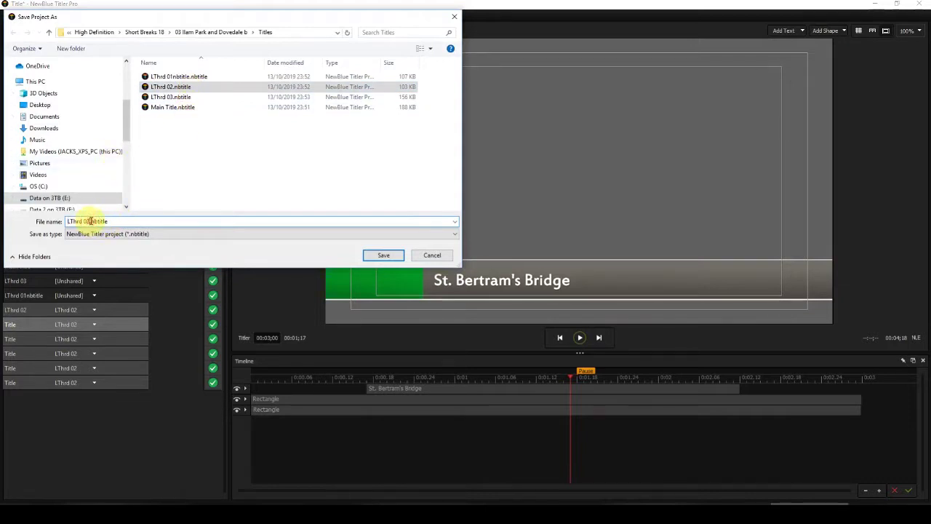
key("BackSpace")
type("4")
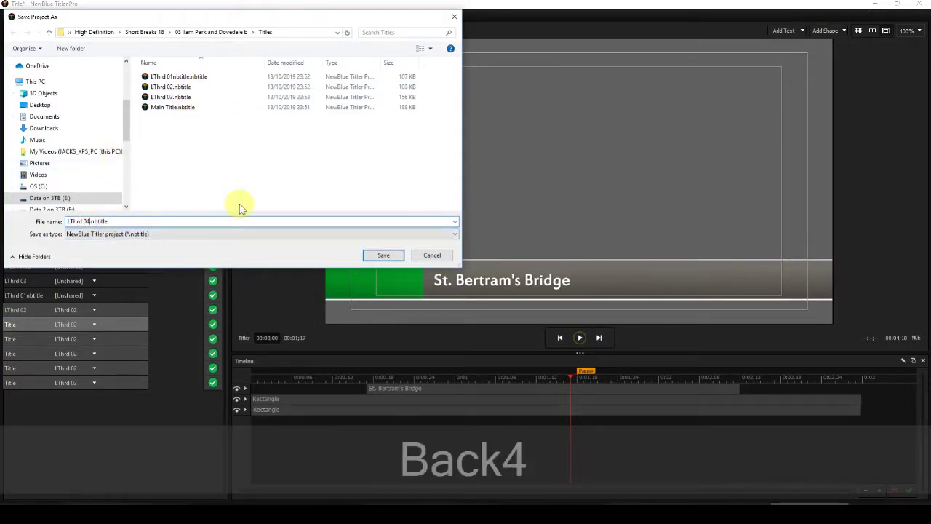
key("Return")
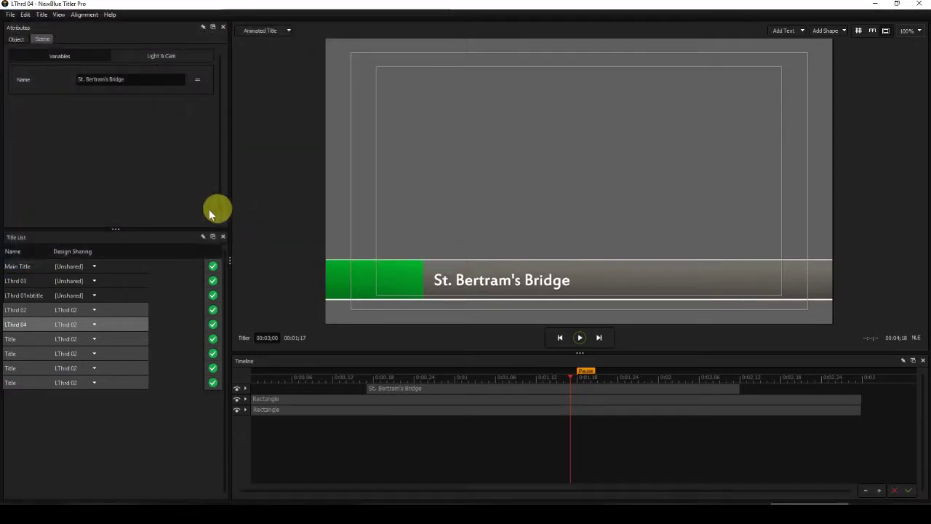
Step: Save the "Abandoned Gatehouse" title in the Titles folder as "LThrd 05", adapting the name of the previously saved lower third
left_click(39, 339)
left_click(10, 15)
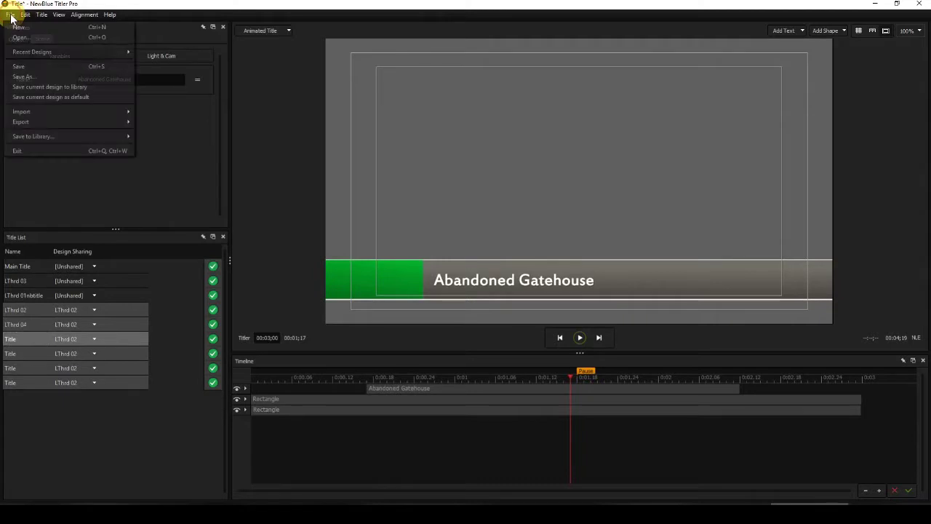
left_click(25, 77)
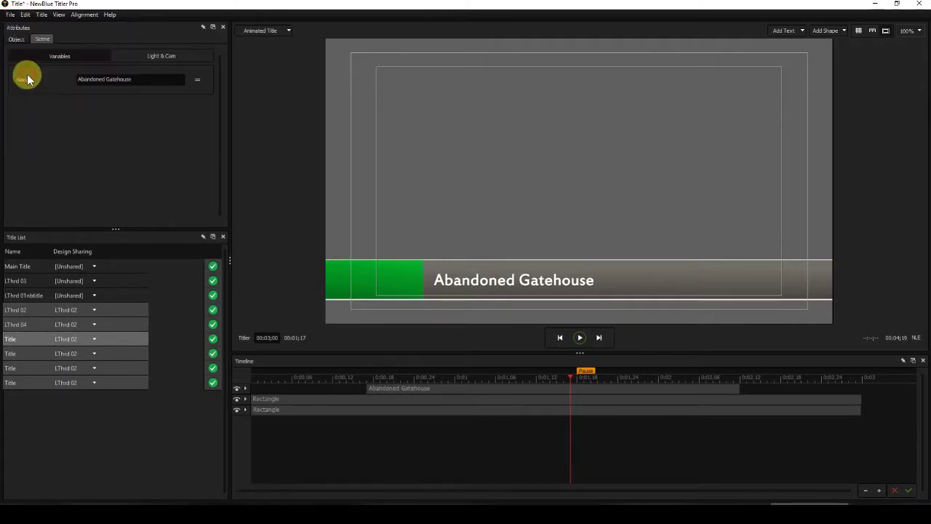
left_click(184, 108)
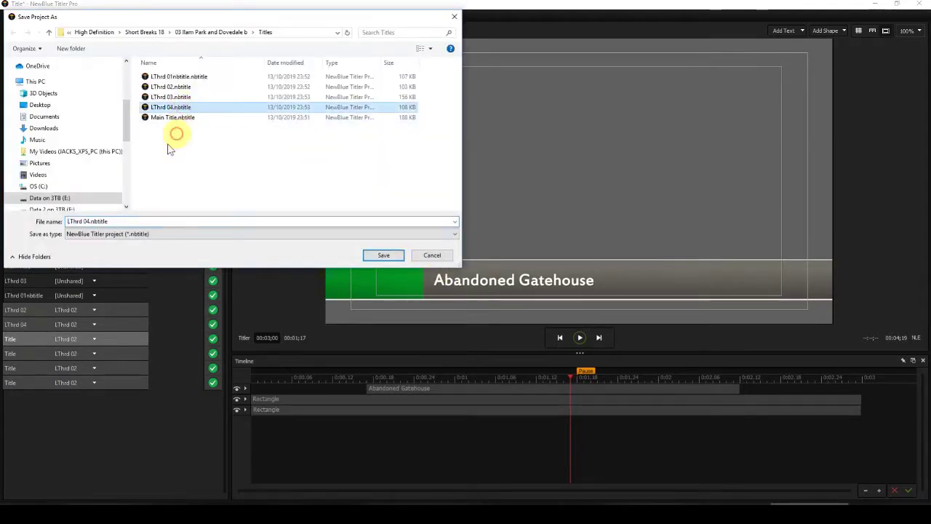
left_click(87, 222)
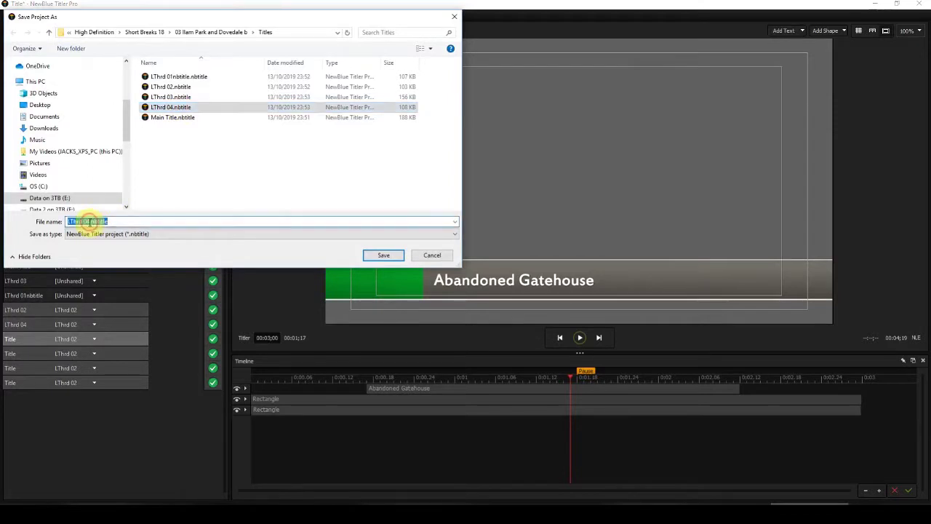
left_click(88, 223)
key("BackSpace")
type("5")
key("Return")
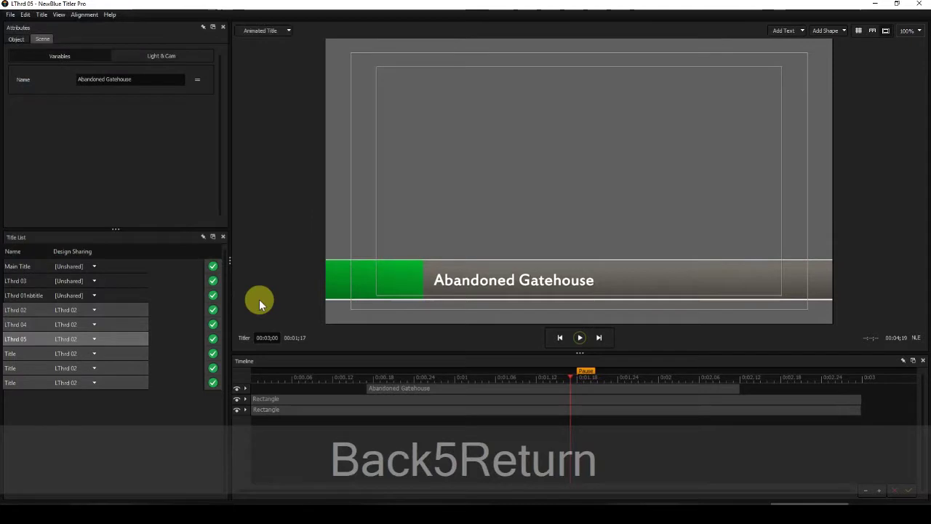
Step: Save the "Back into Ilam Village" title in the Titles folder as "LThrd 06", adapting the "LThrd 05" file name
left_click(25, 354)
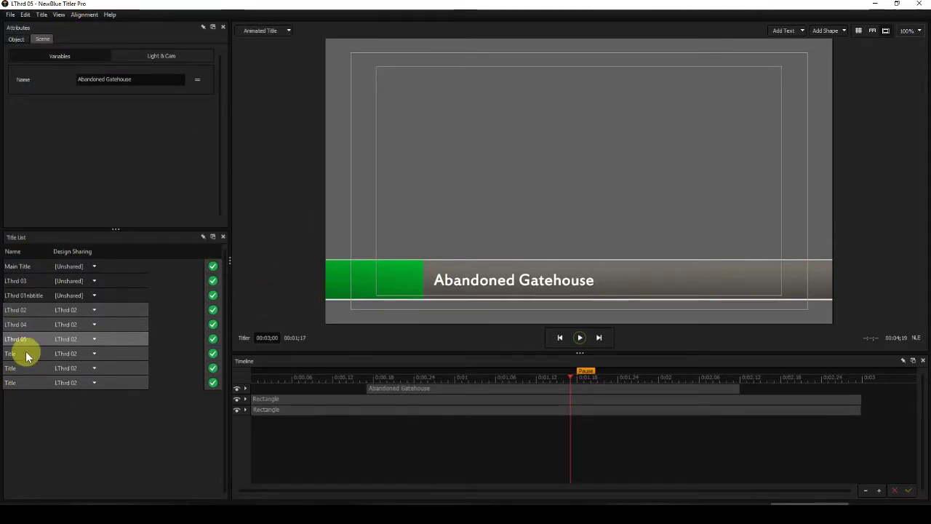
left_click(11, 15)
left_click(27, 78)
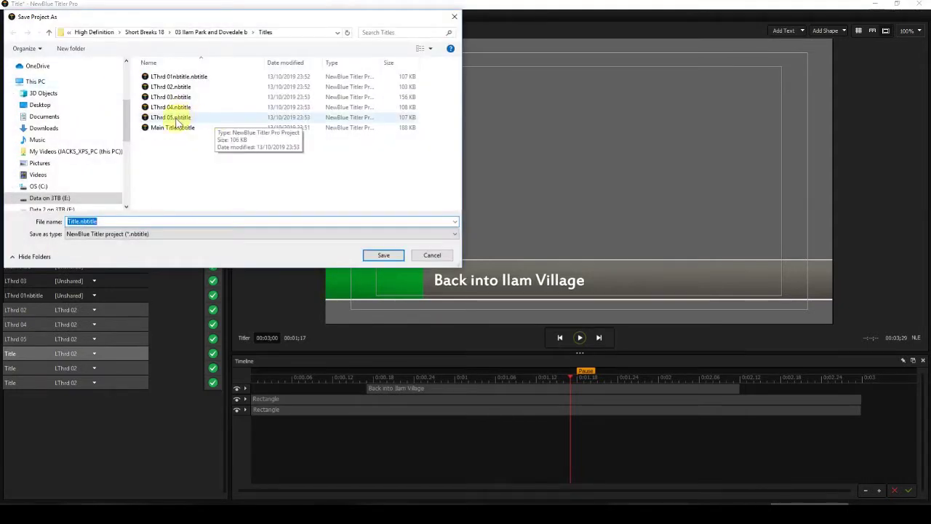
left_click(176, 121)
left_click(89, 222)
double_click(90, 221)
left_click(90, 222)
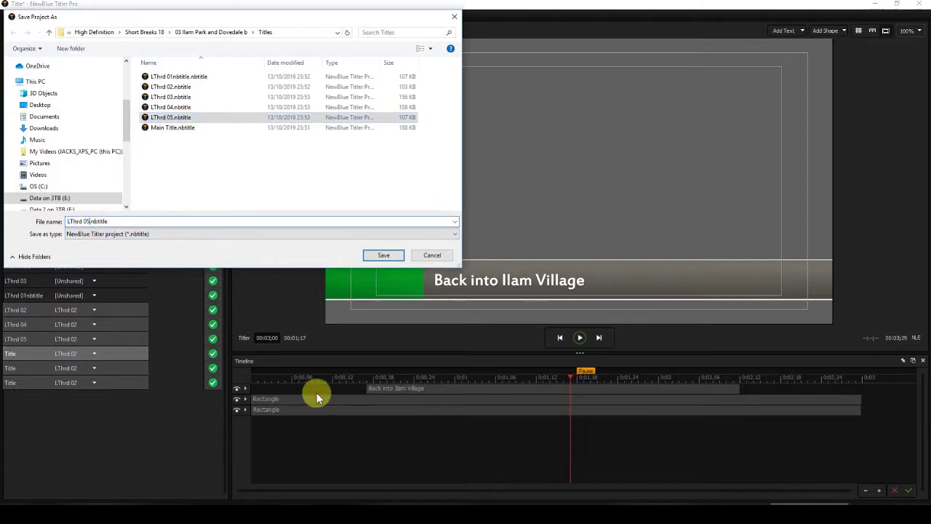
key("BackSpace")
type("6")
key("Return")
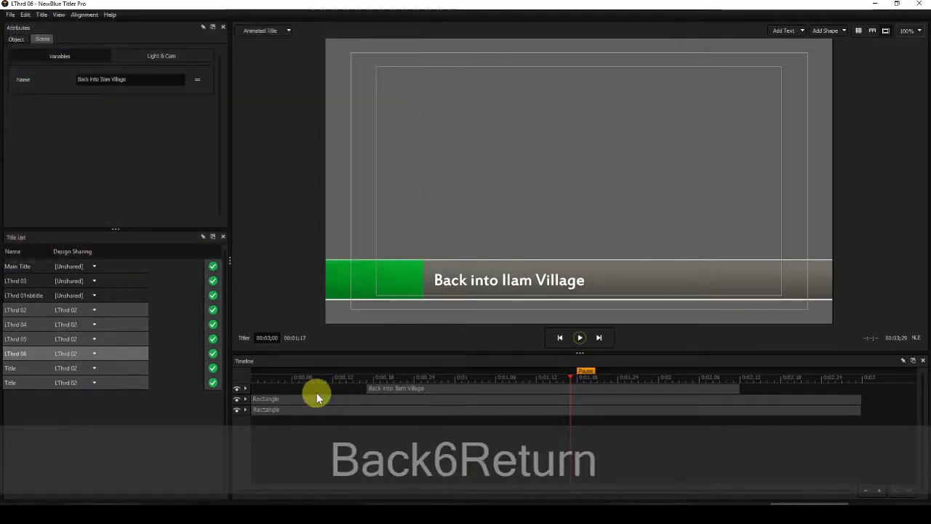
Step: Save the "The Italian Garden at Ilam Hall" title in the Titles folder as "LThrd 07", adapting the "LThrd 06" file name
left_click(17, 373)
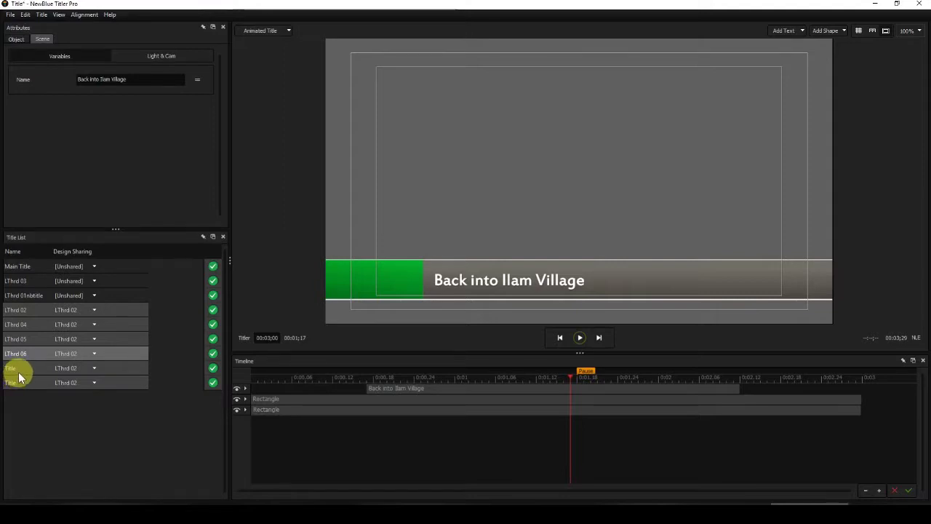
left_click(17, 367)
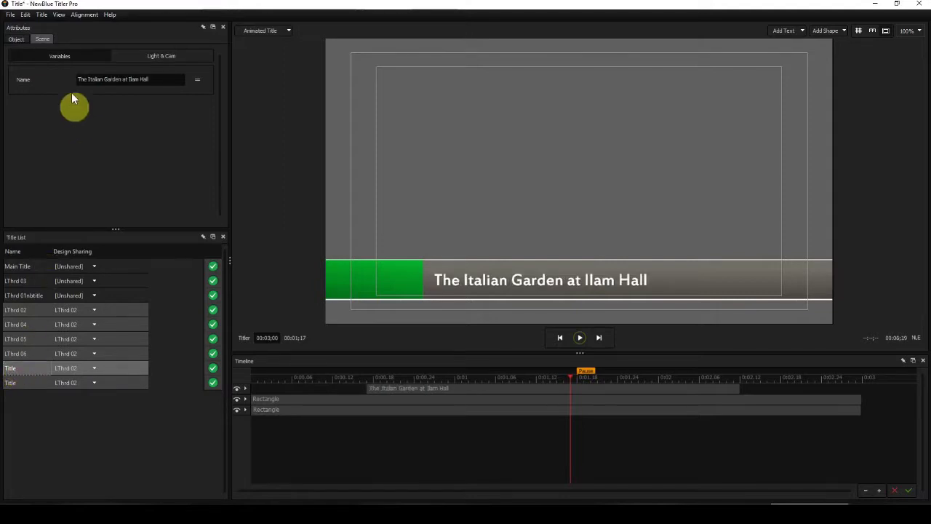
left_click(10, 15)
left_click(28, 79)
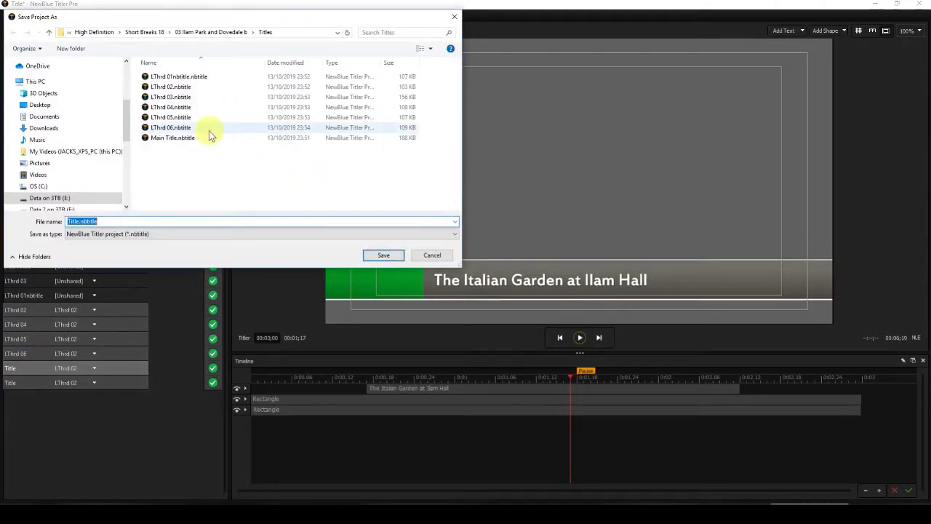
left_click(209, 133)
left_click(91, 222)
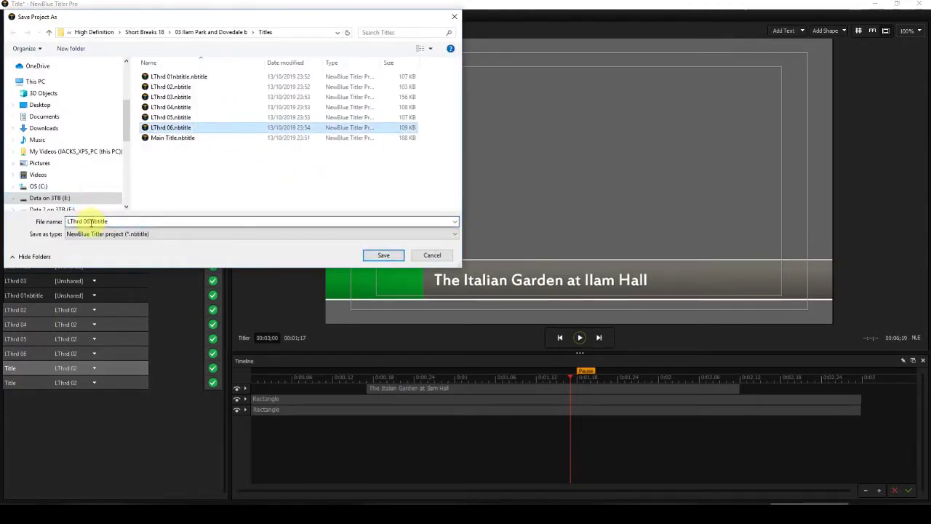
double_click(89, 222)
left_click(88, 222)
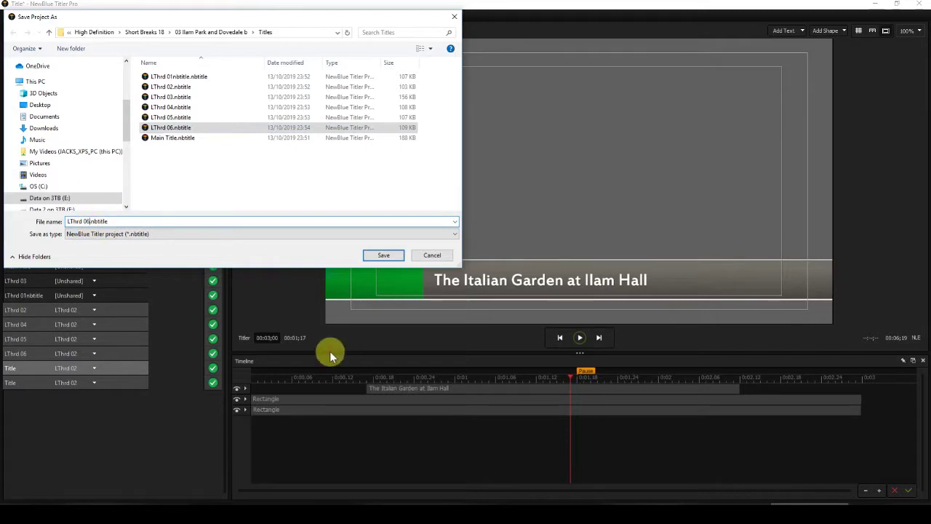
key("BackSpace")
type("7")
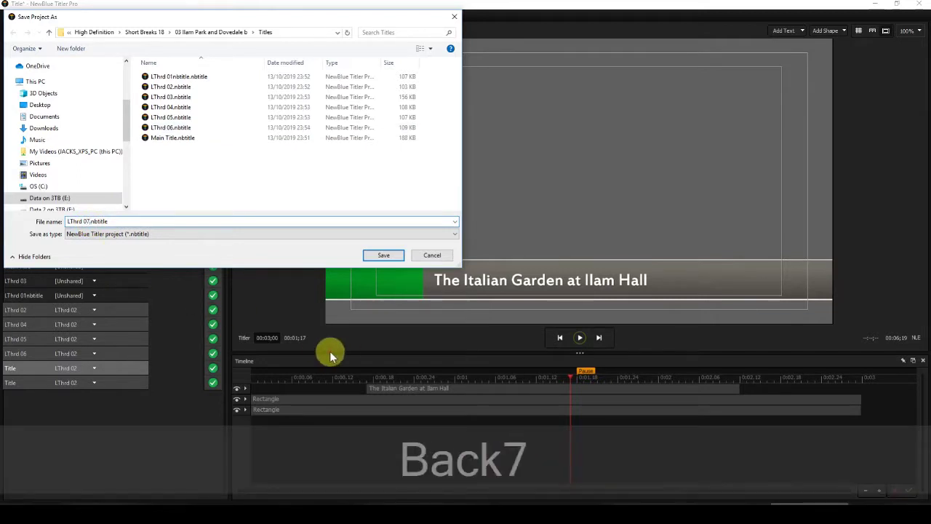
key("Return")
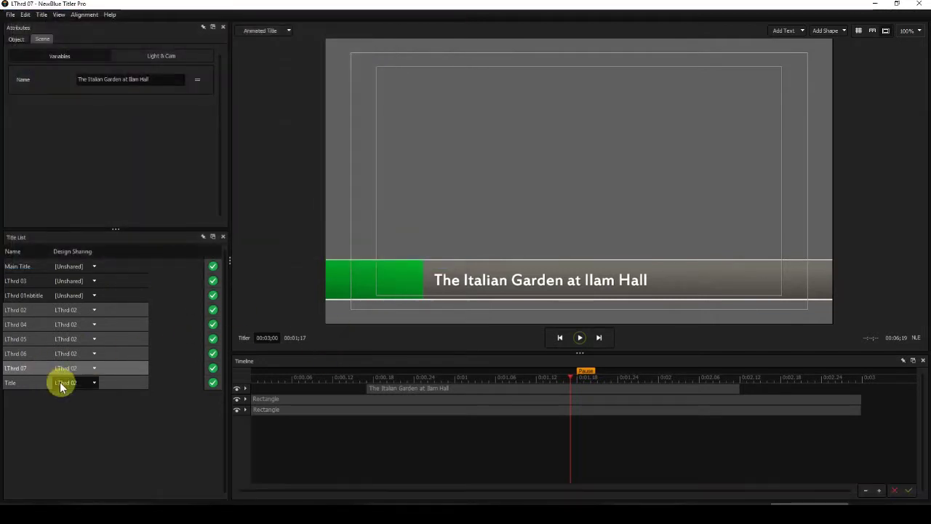
Step: Save the "The River Dove at Dovedale" title in the Titles folder as "LThrd 08", adapting the "LThrd 07" file name
left_click(28, 382)
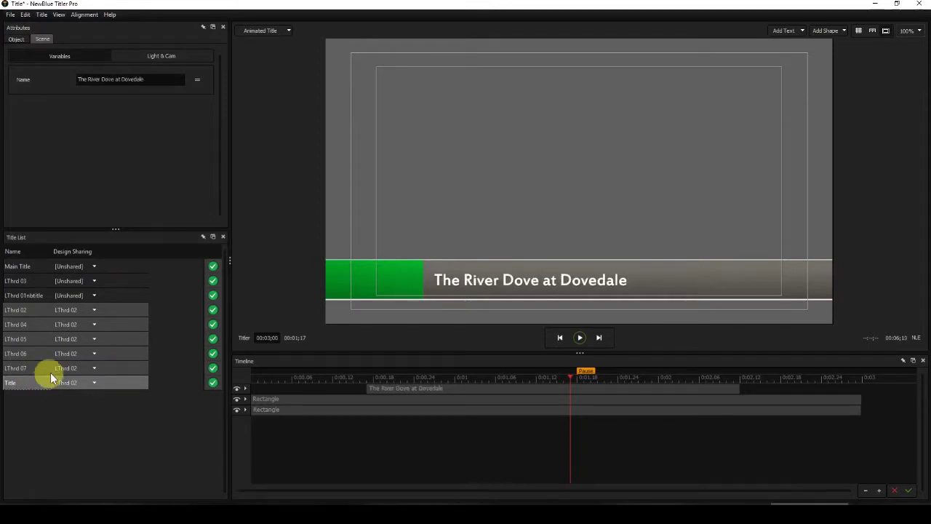
left_click(11, 15)
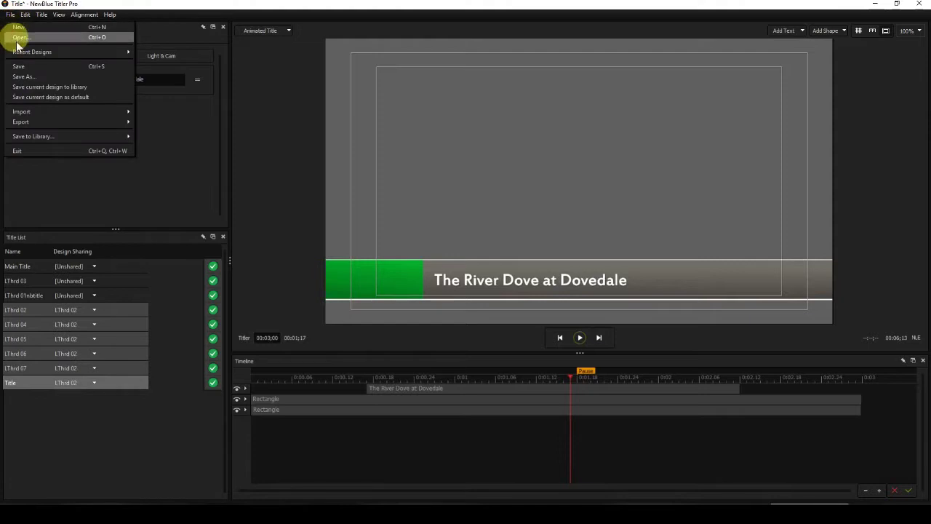
left_click(22, 77)
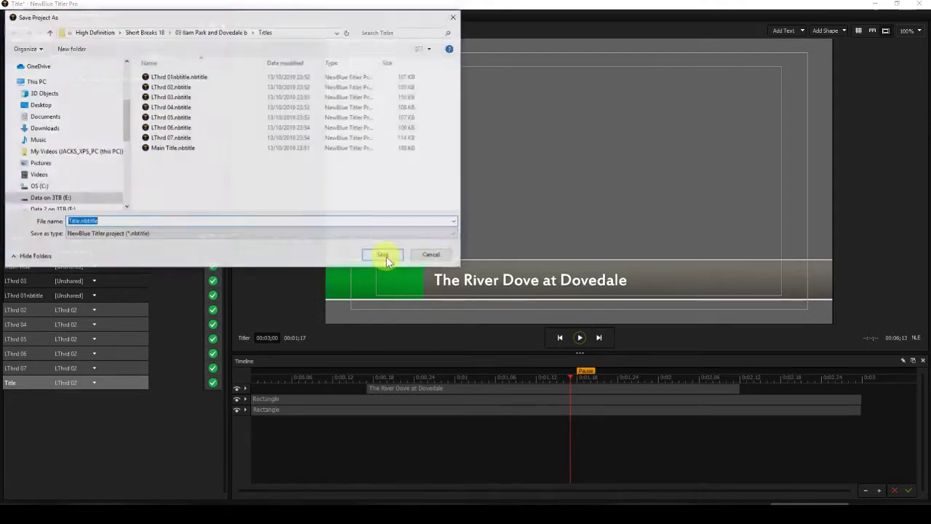
left_click(179, 137)
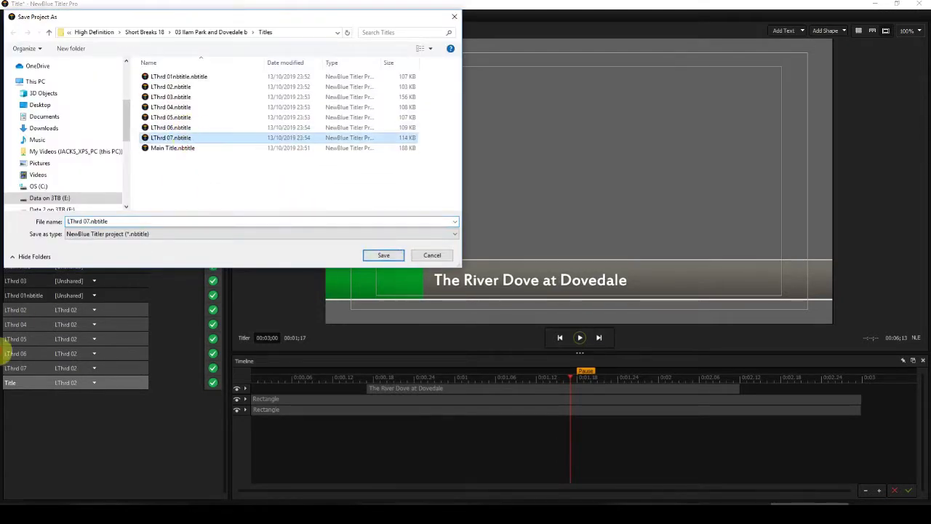
left_click(89, 221)
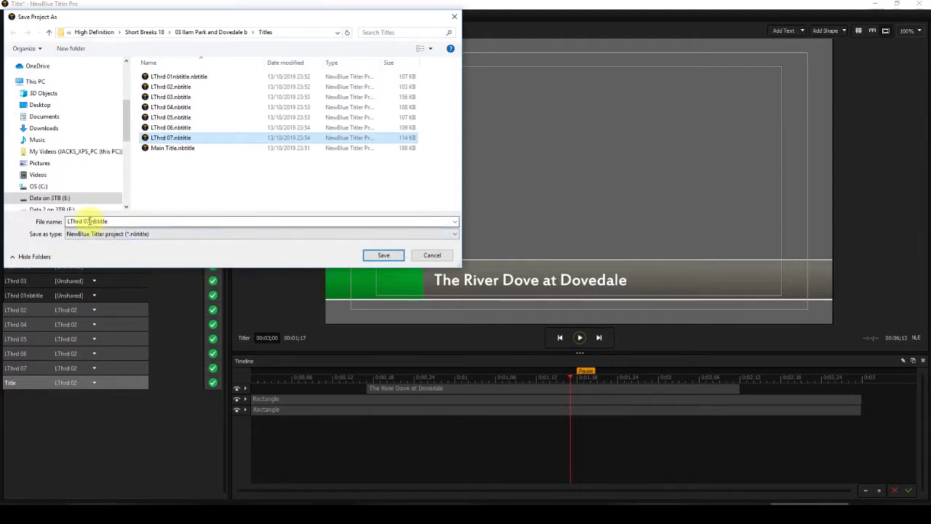
left_click(88, 221)
left_click(88, 222)
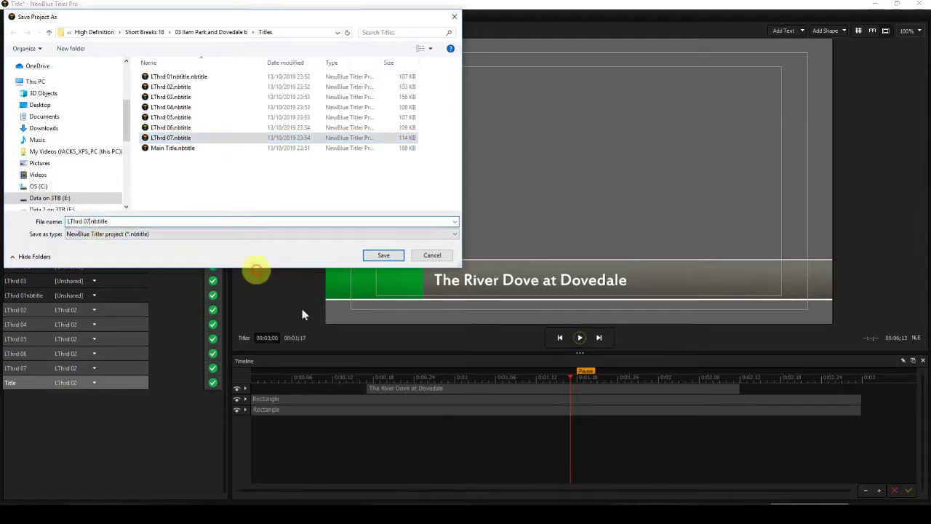
key("BackSpace")
type("8")
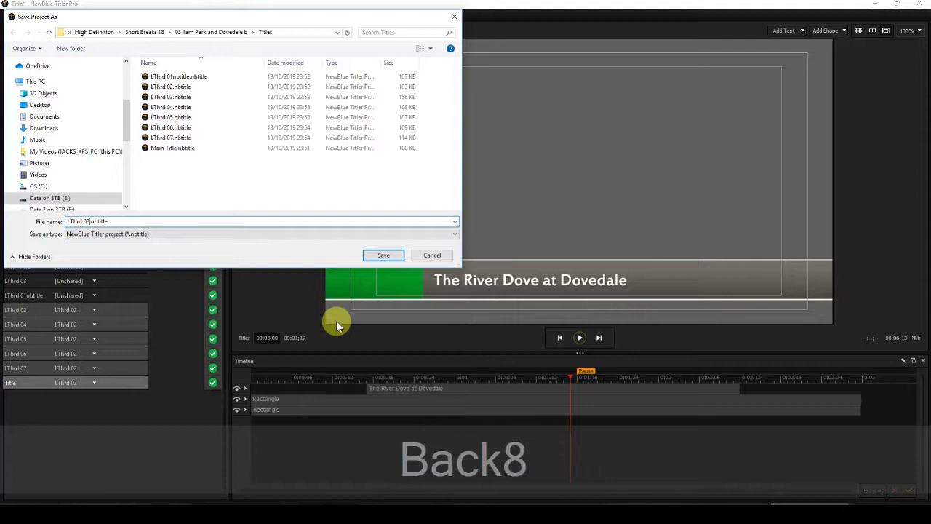
key("Return")
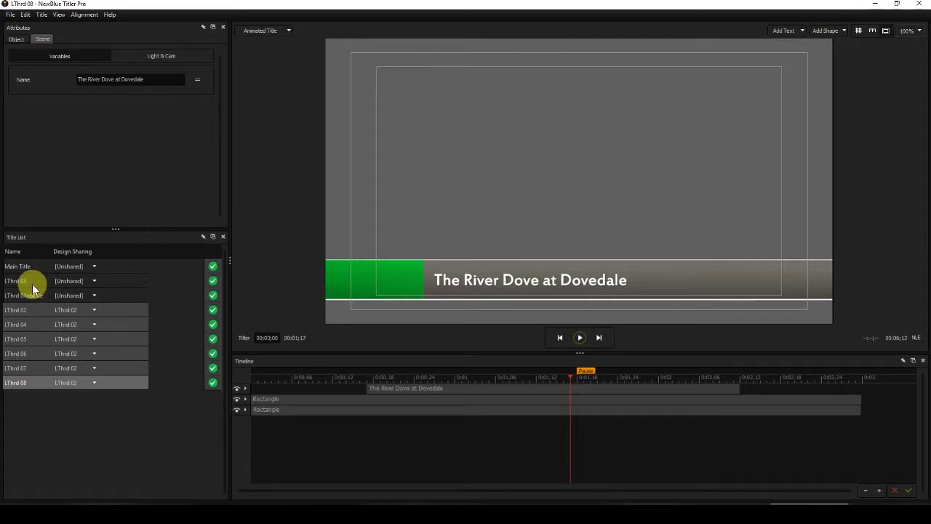
left_click_drag(33, 283, 31, 293)
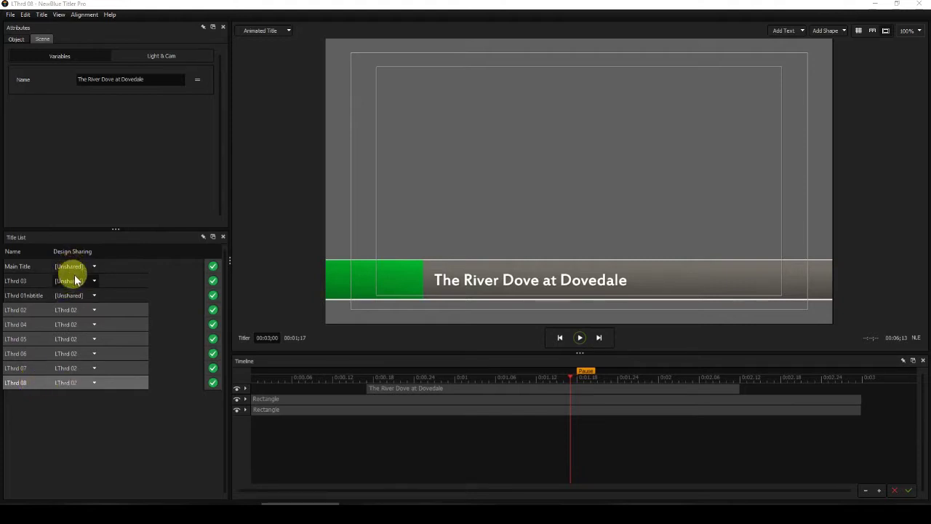
Step: Accept the title edits to return to VEGAS Pro, and save the project with the media generator window dismissed
left_click(911, 494)
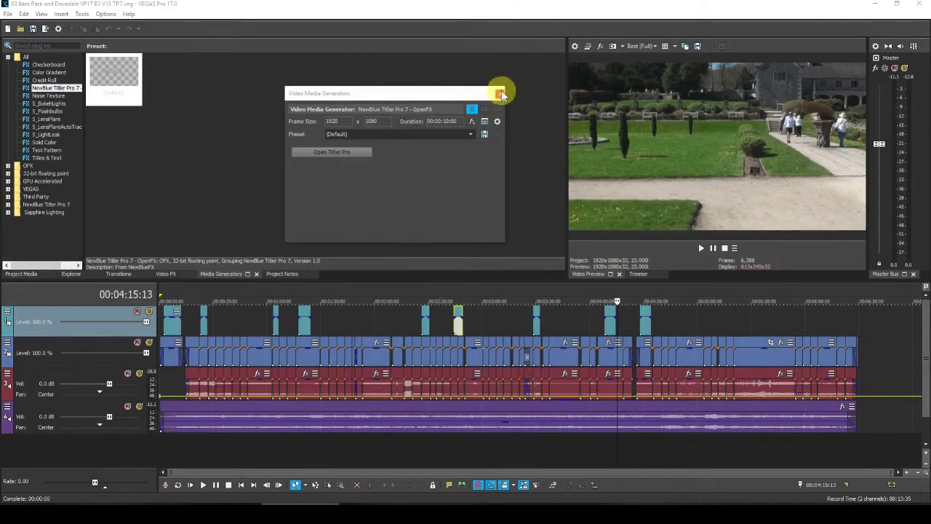
left_click(501, 93)
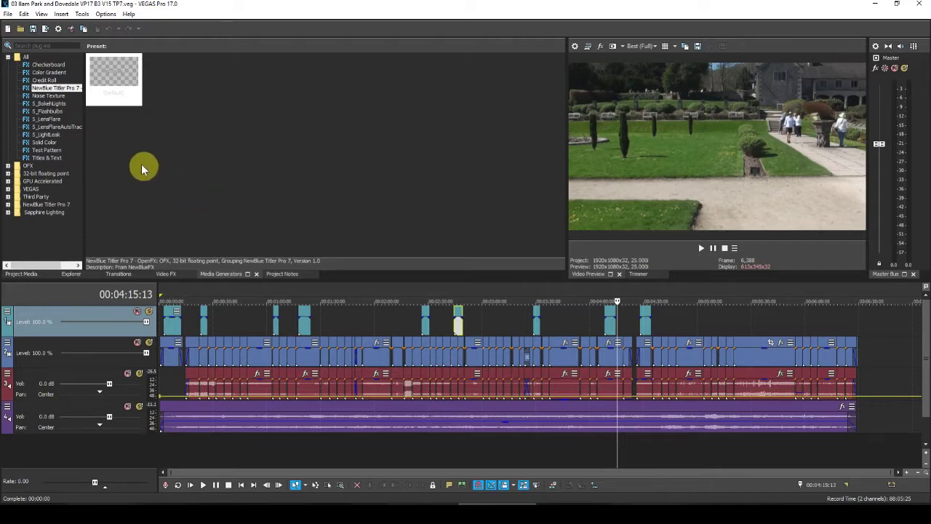
left_click(33, 30)
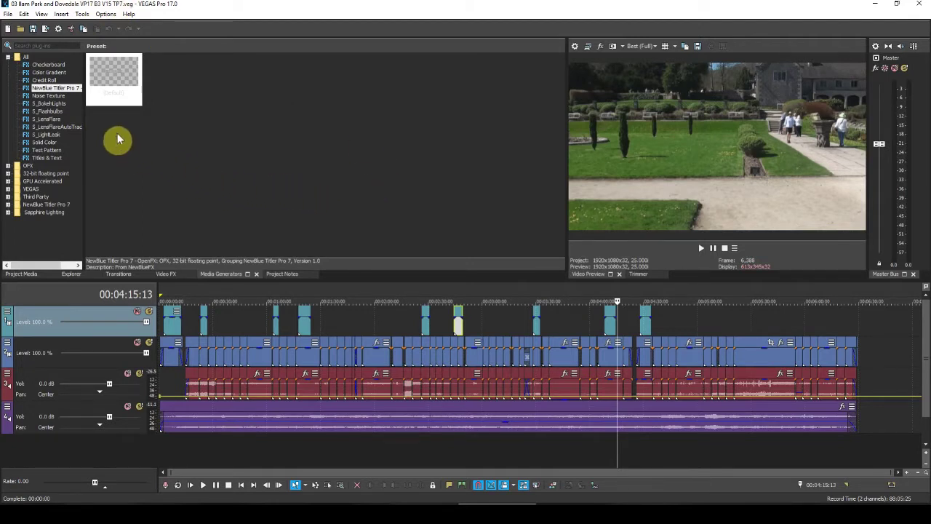
Step: Close the project and reopen "03 Ilam Park and Dovedale VP17 B3 V15 TP7.veg" from its project folder
left_click(8, 14)
left_click(16, 47)
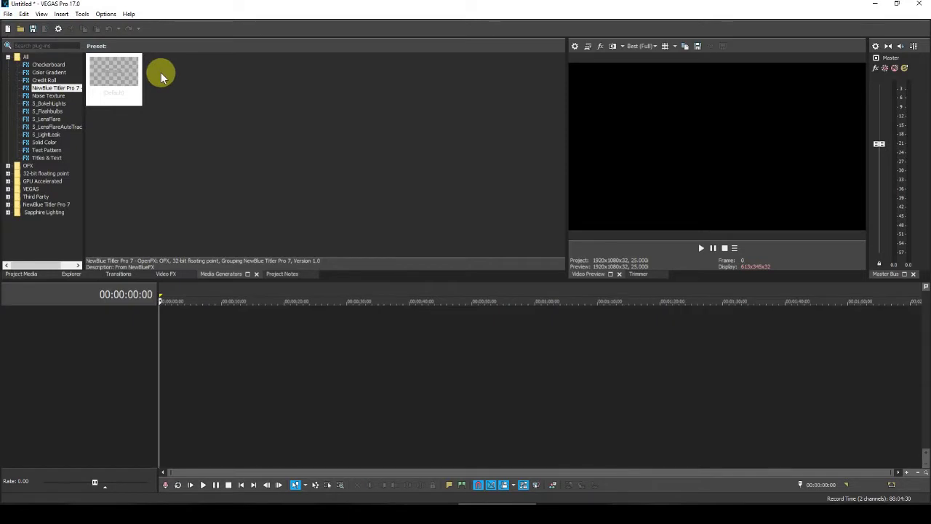
left_click(20, 29)
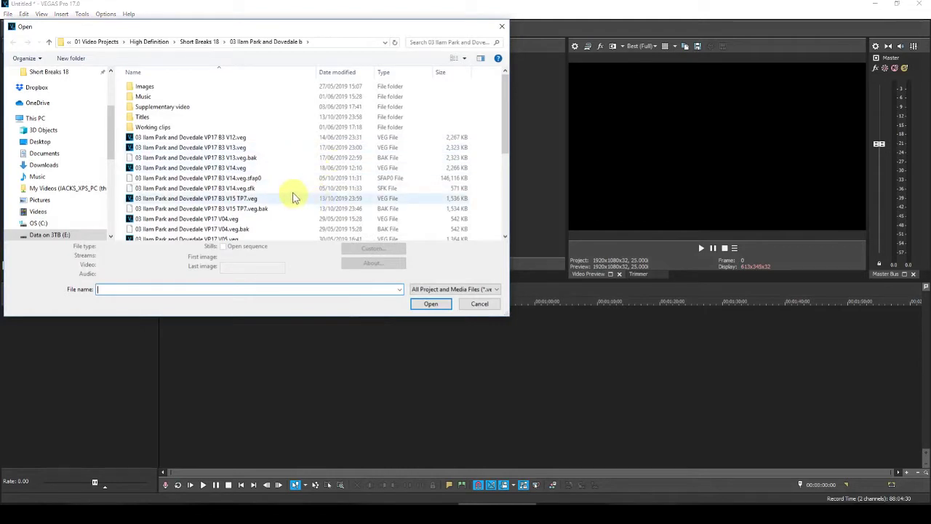
left_click(235, 200)
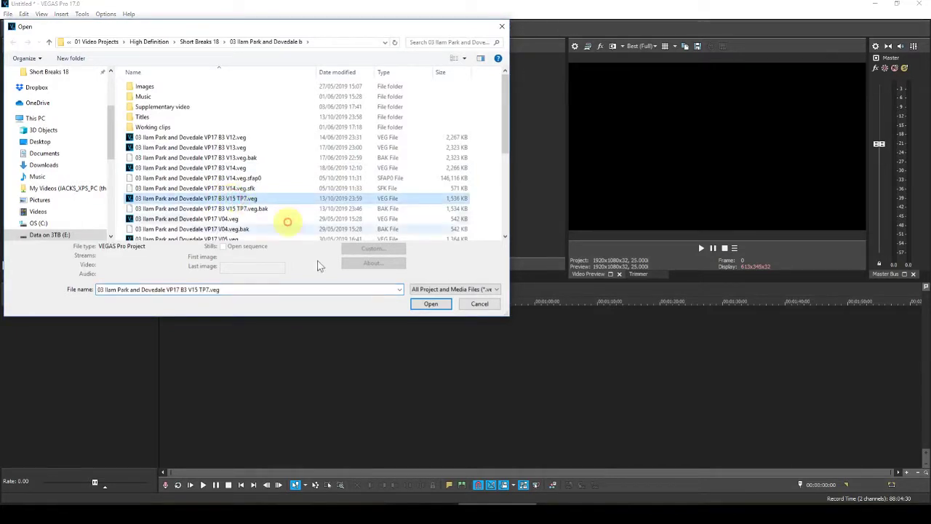
left_click(430, 305)
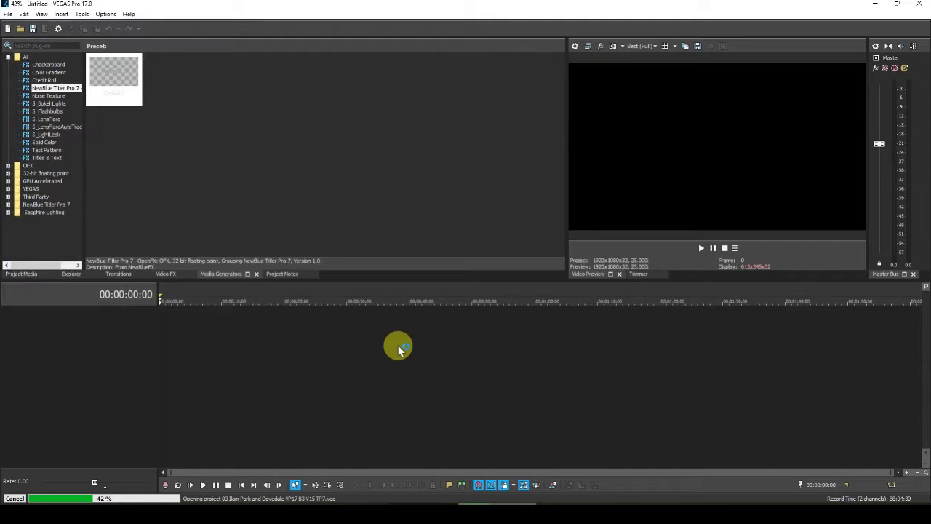
Step: Preview the main title and the "I don't think we'll attempt that" lower third in the reopened project's timeline
scroll(398, 345, "down", 2)
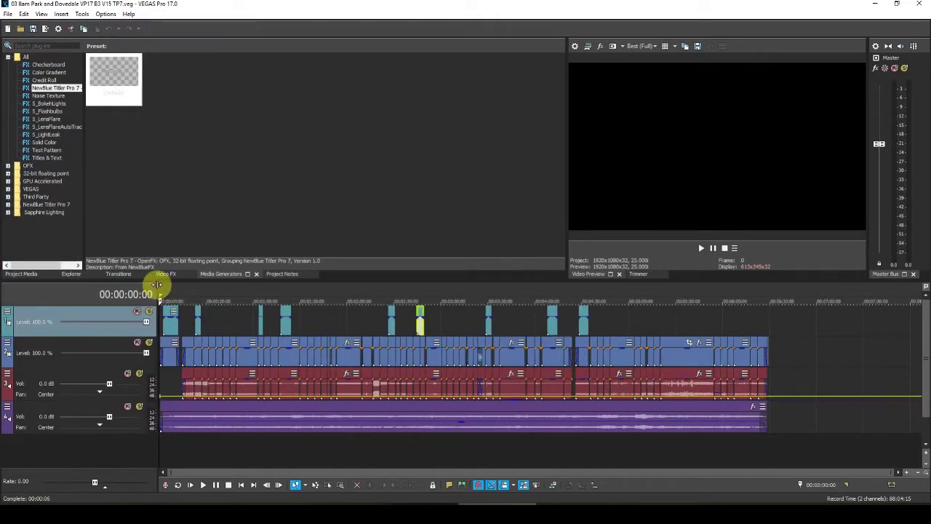
left_click(171, 295)
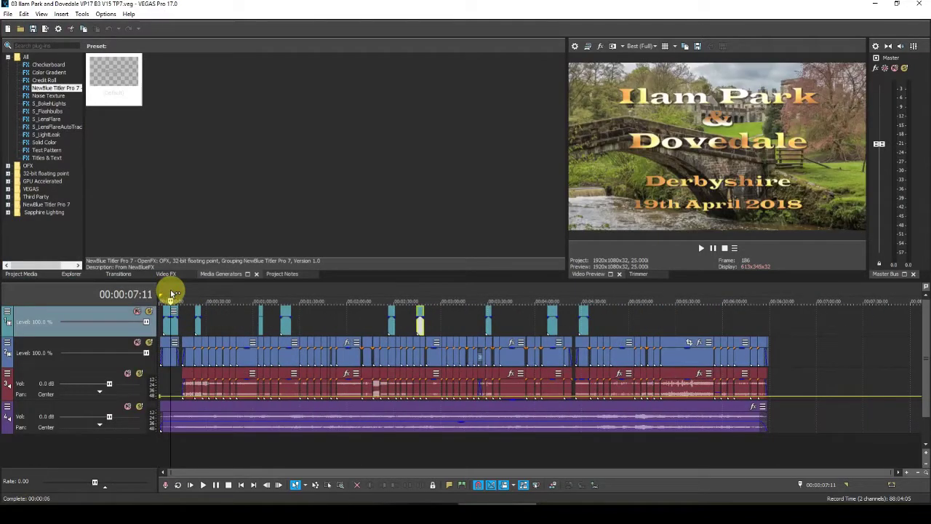
left_click(285, 298)
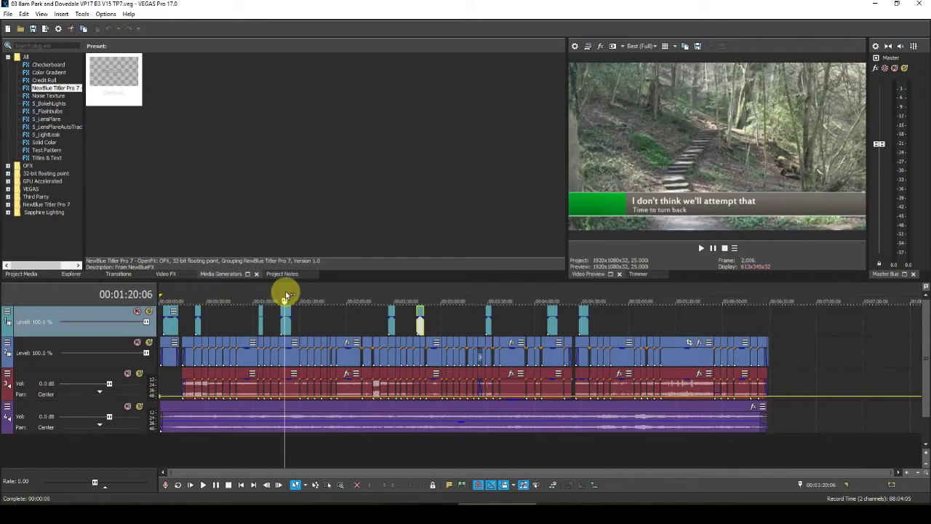
Step: Preview the "Abandoned Gatehouse" and "The River Dove at Dovedale" lower thirds at their positions on the timeline
left_click(420, 296)
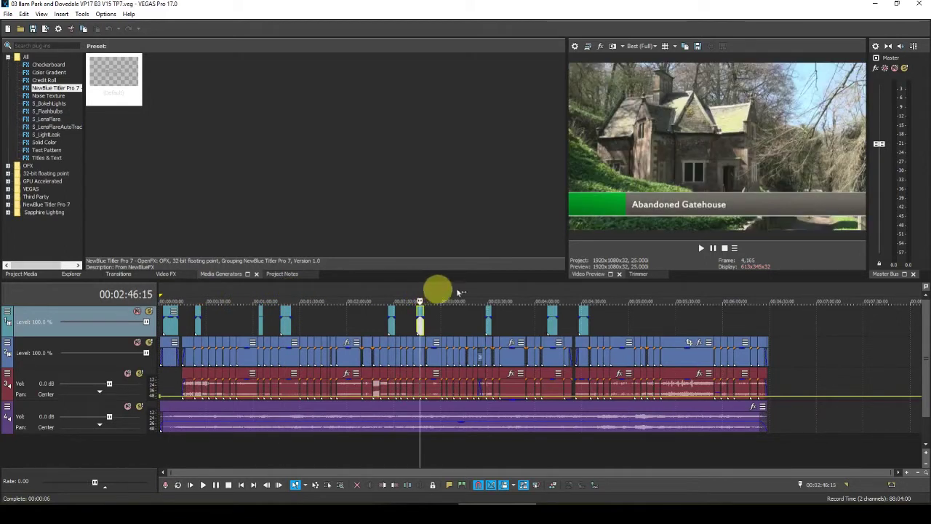
left_click(584, 297)
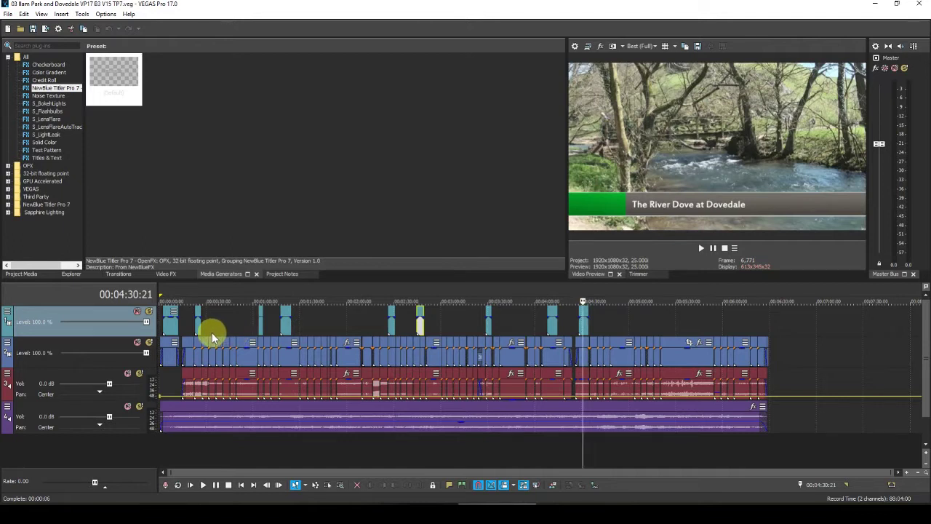
Step: Play back the opening "Ilam Park & Dovedale" title from its start on the timeline to check its animation
scroll(212, 332, "up", 3)
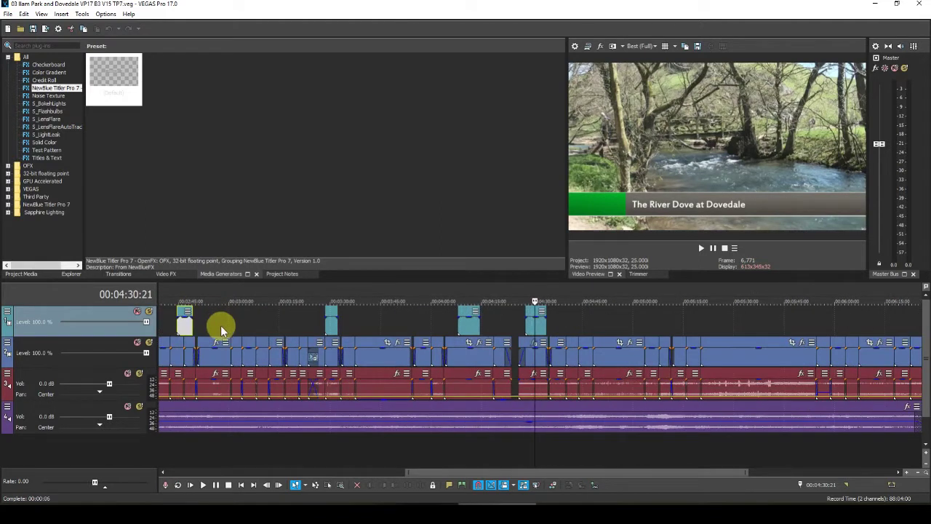
scroll(221, 325, "up", 1)
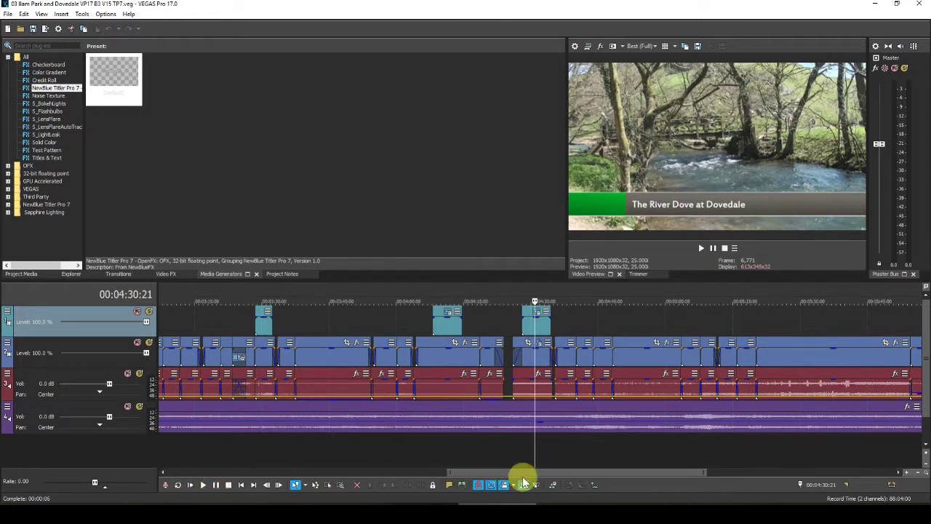
left_click_drag(522, 473, 162, 474)
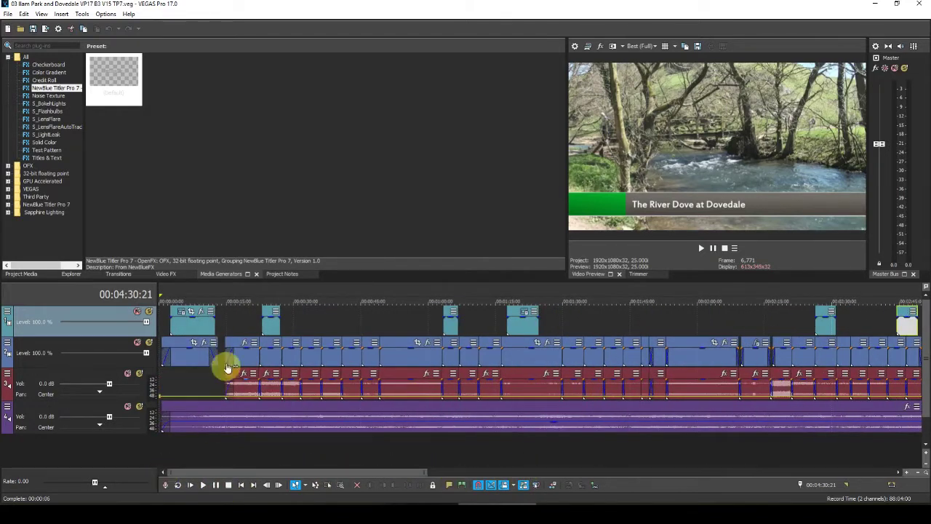
left_click(173, 291)
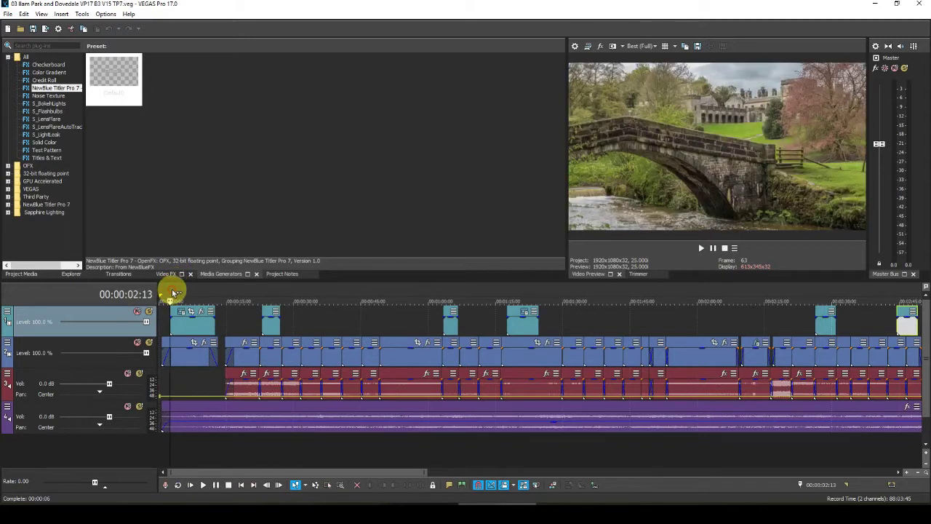
key("space")
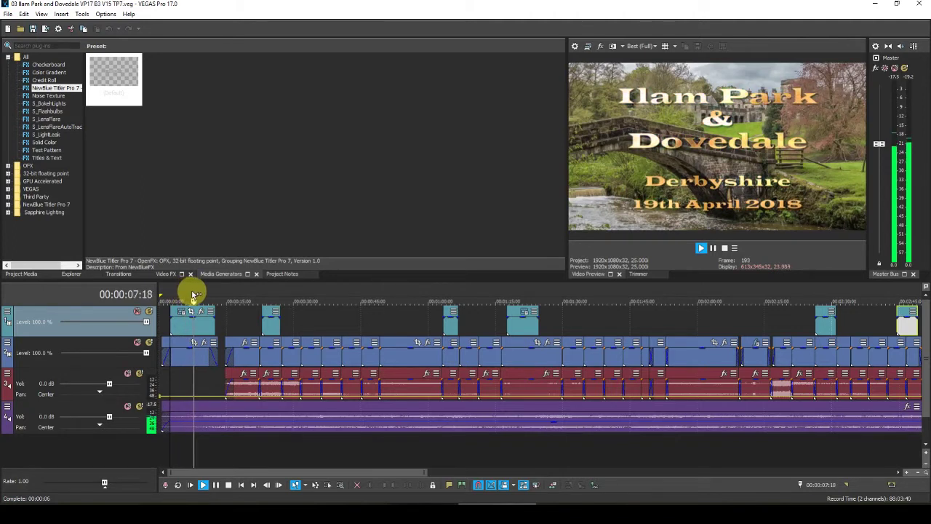
key("space")
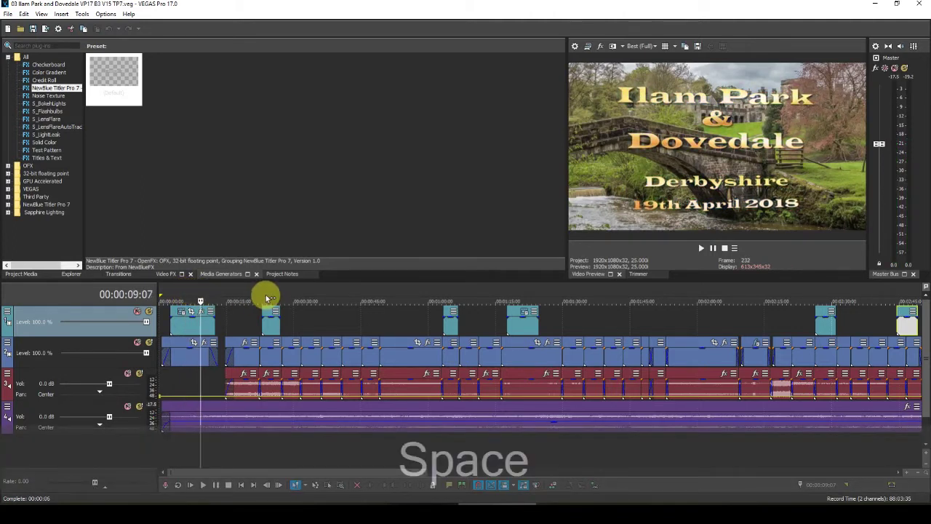
Step: Play the project from the start of "The River Manifold" lower third and of each of the two titles following it
left_click(265, 294)
key("space")
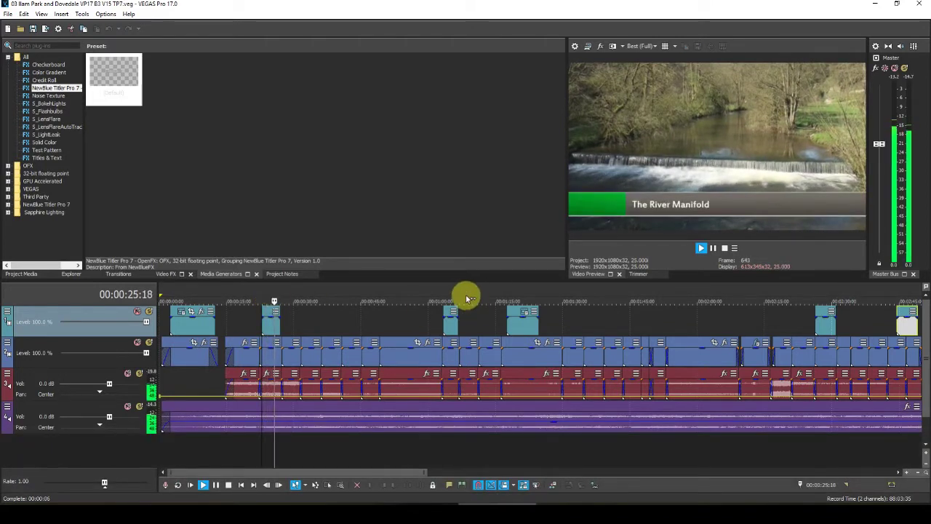
left_click(445, 293)
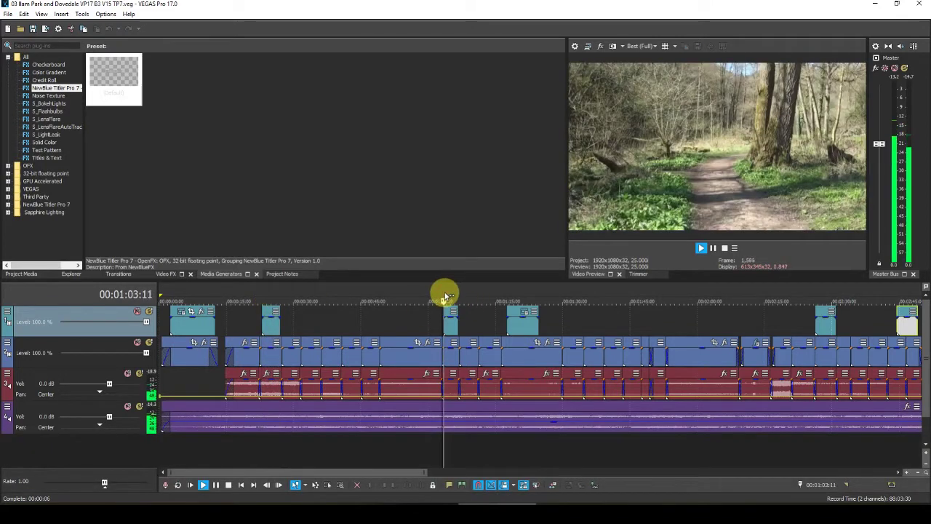
left_click(506, 294)
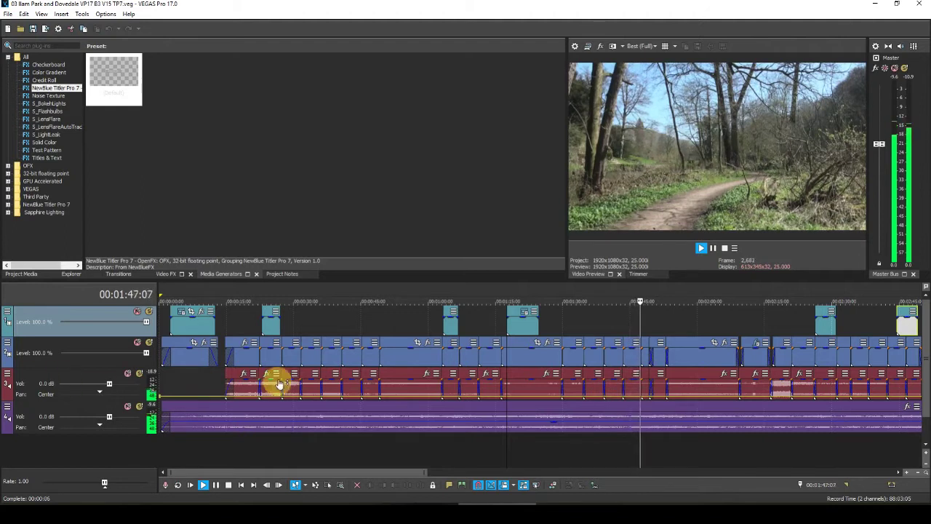
key("space")
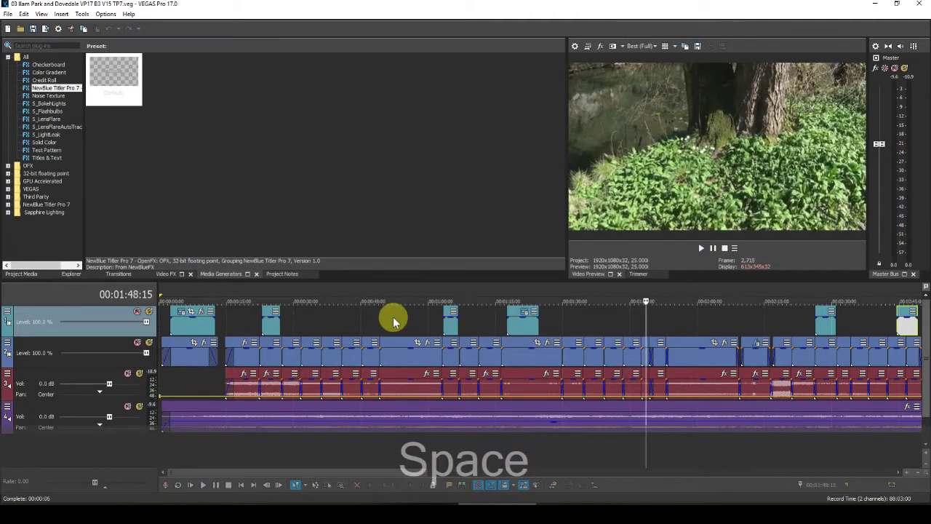